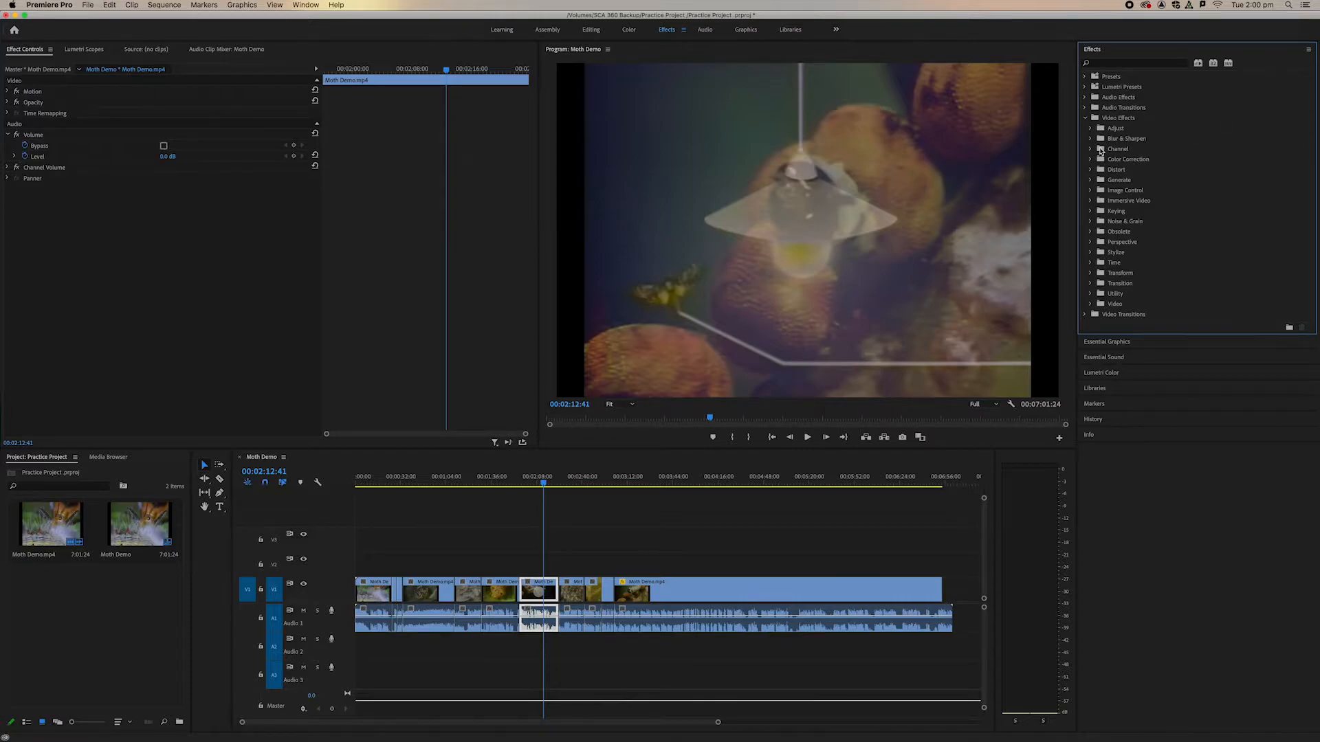
# - Apply the Gaussian Blur effect from the Blur & Sharpen video effects to the selected Moth Demo clip on track V1
pyautogui.click(1092, 139)
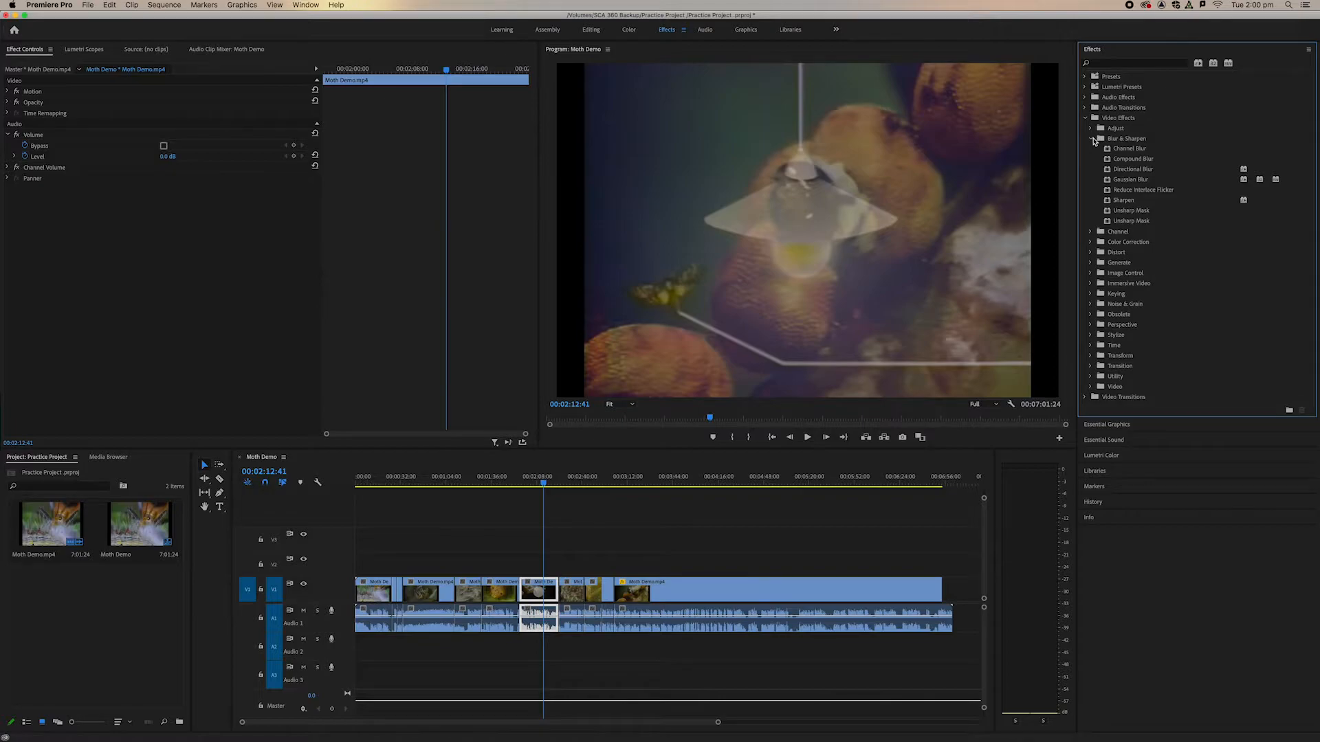
pyautogui.click(1140, 181)
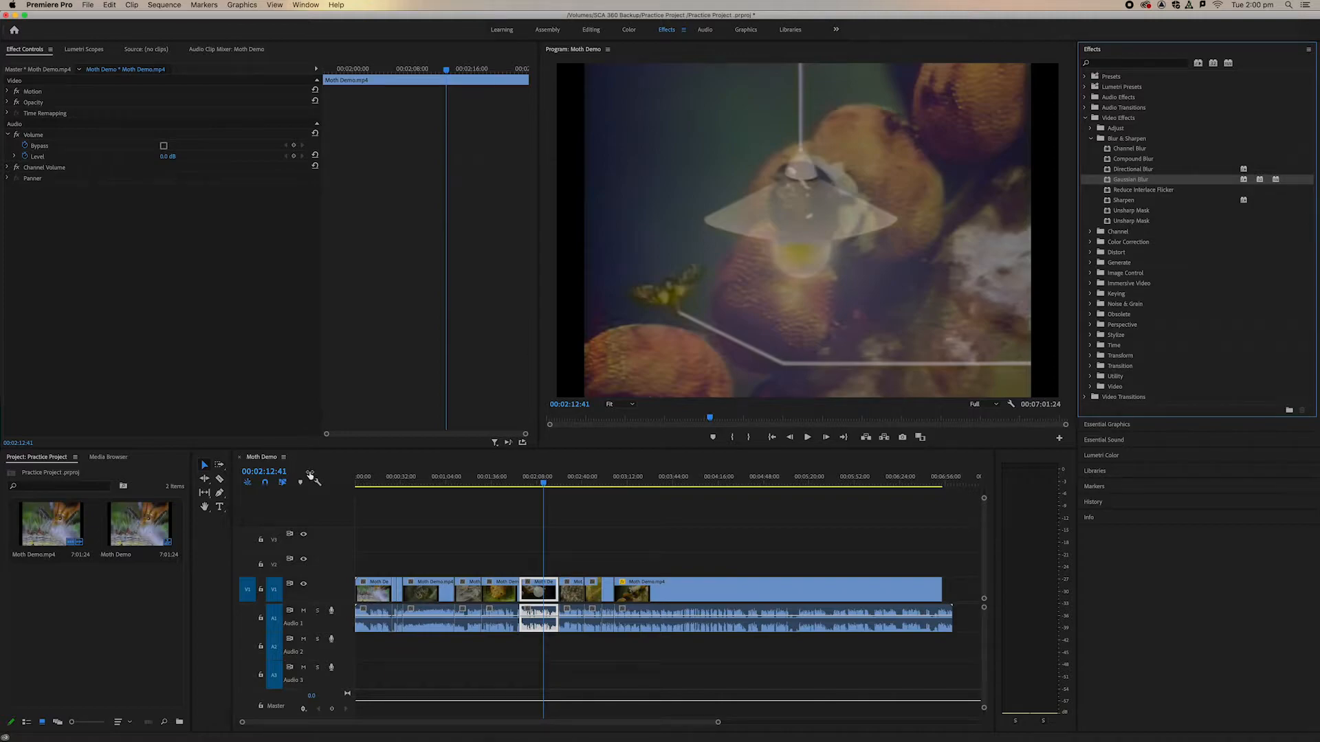
pyautogui.click(541, 594)
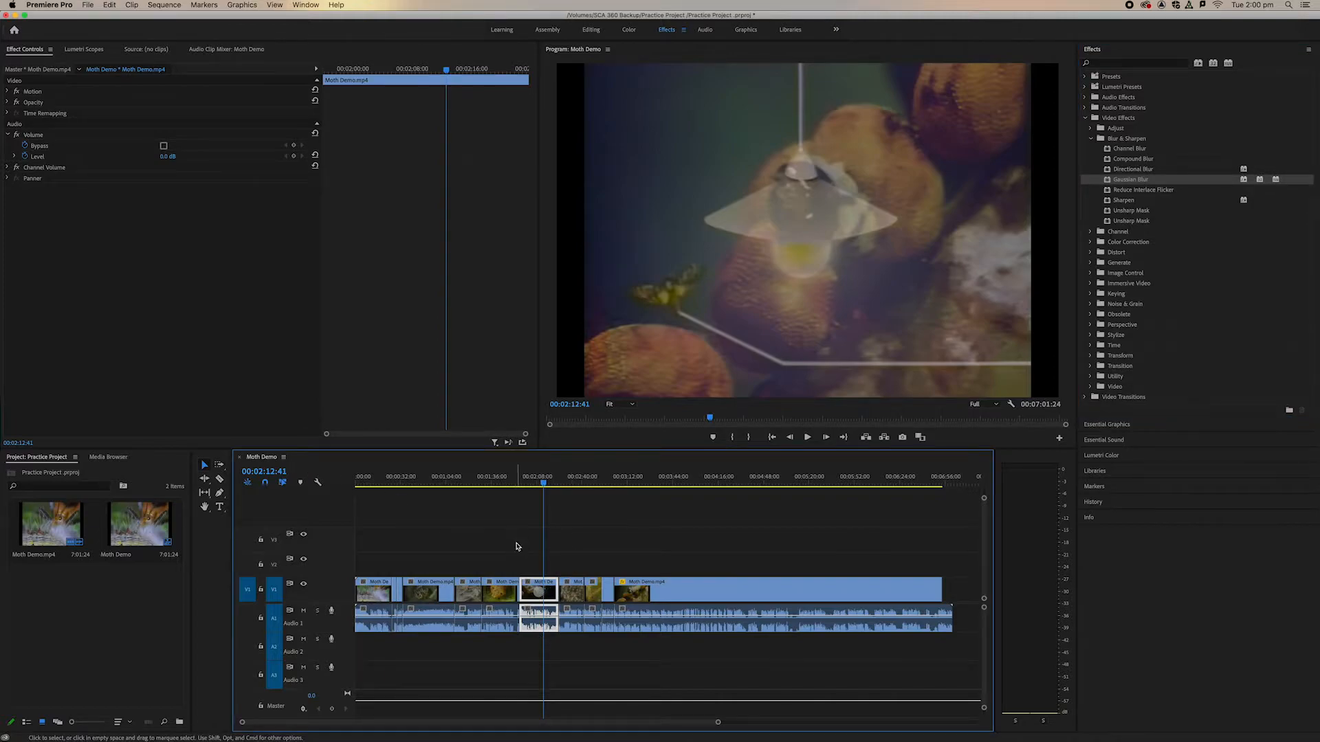
pyautogui.click(535, 487)
pyautogui.moveTo(536, 487); pyautogui.dragTo(544, 488)
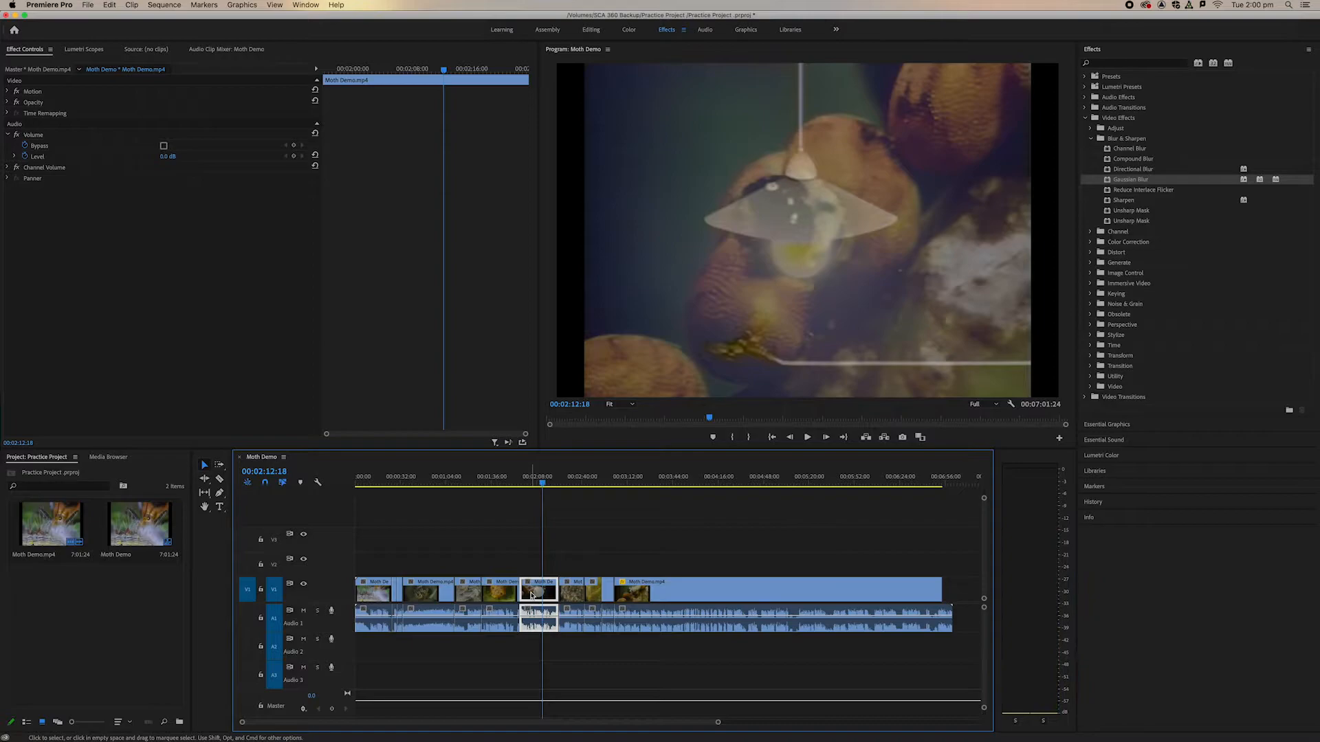
pyautogui.moveTo(1131, 180); pyautogui.dragTo(532, 599)
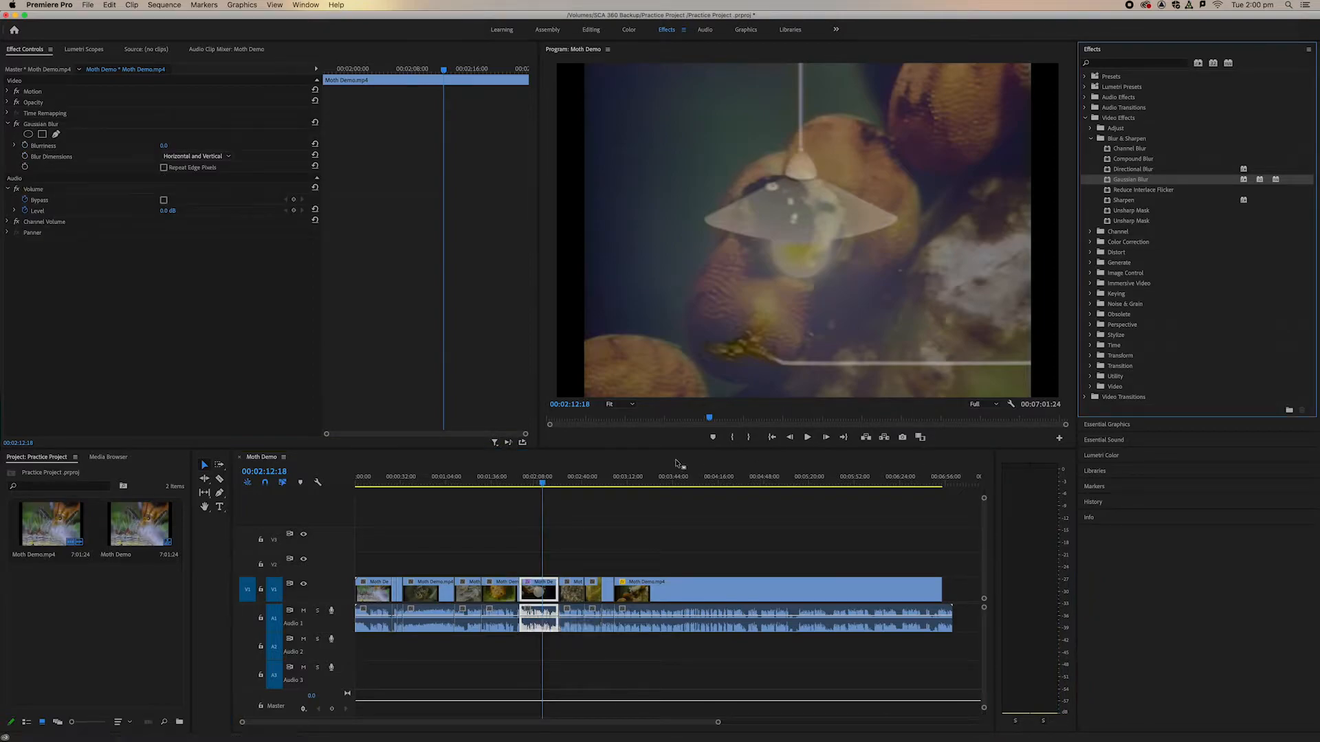
# - Scrub through the sequence around the clip and review its applied Gaussian Blur settings, collapsing the audio Volume properties
pyautogui.click(545, 485)
pyautogui.moveTo(546, 485); pyautogui.dragTo(542, 485)
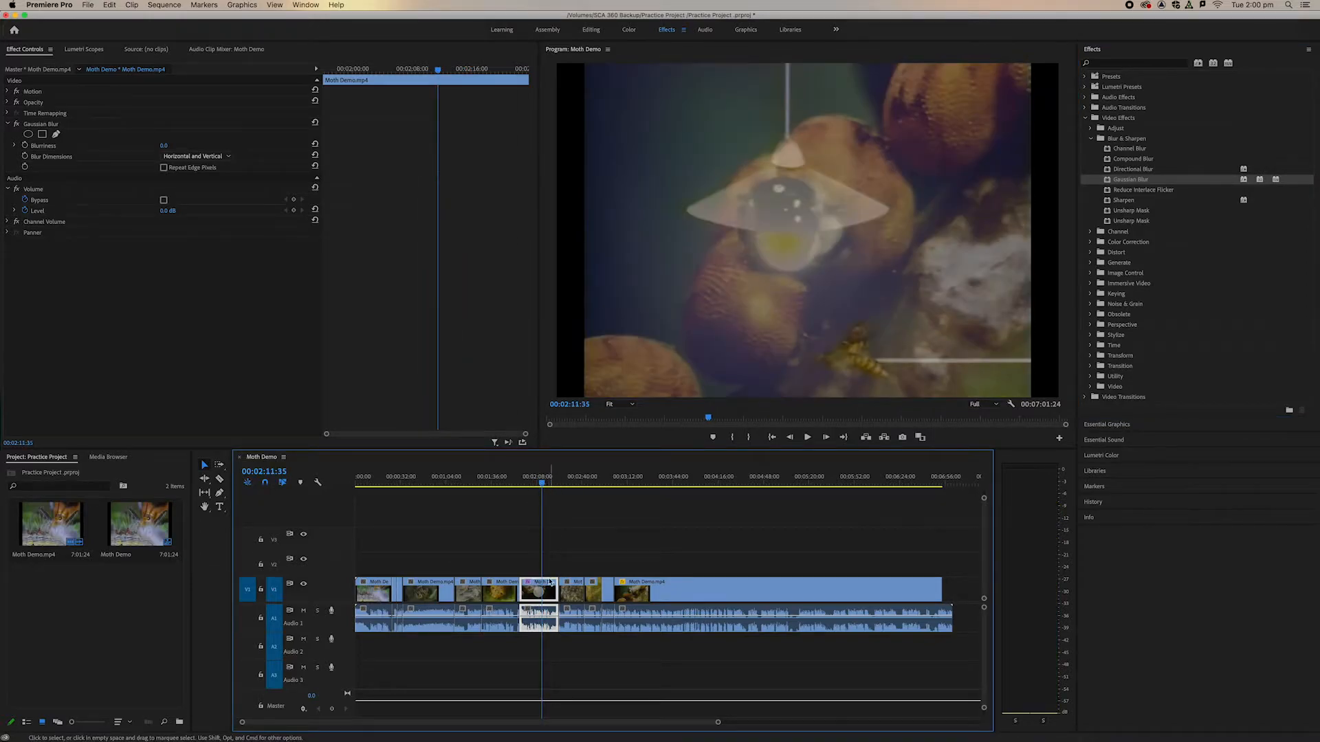
pyautogui.click(570, 480)
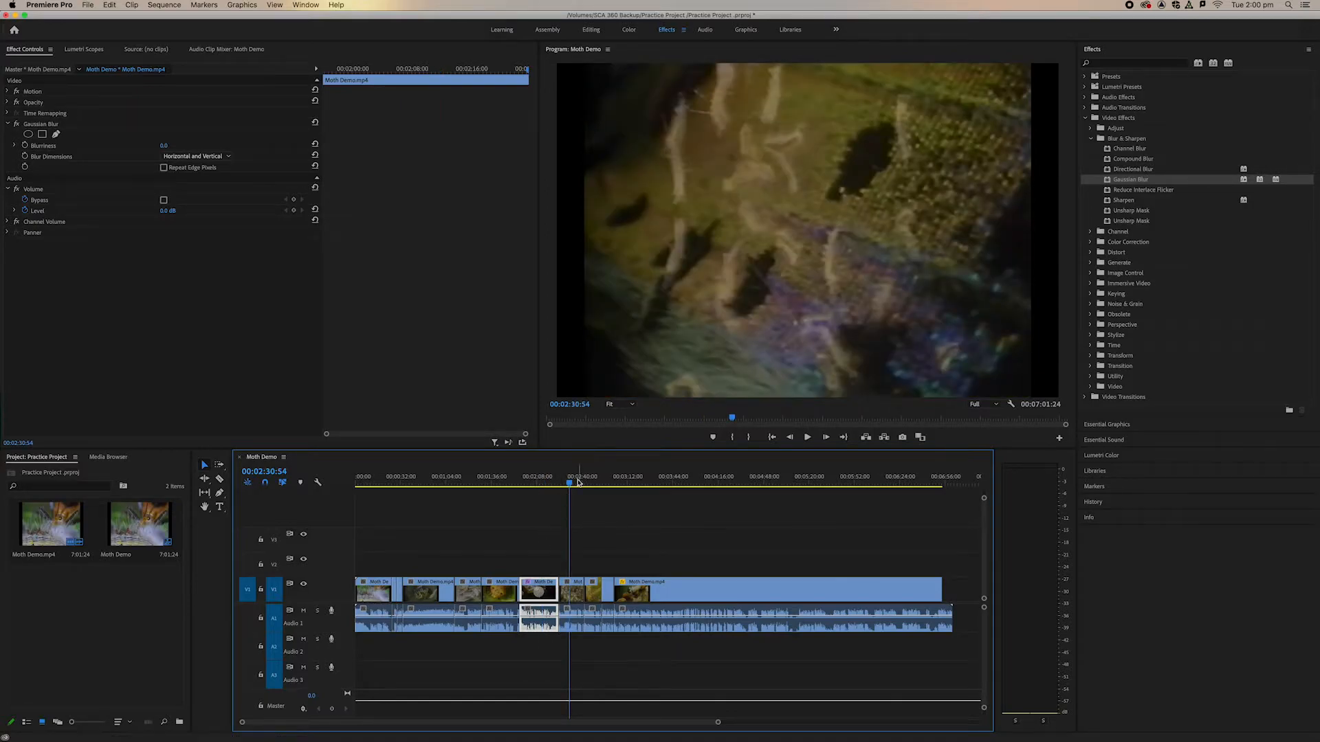
pyautogui.moveTo(569, 483); pyautogui.dragTo(539, 486)
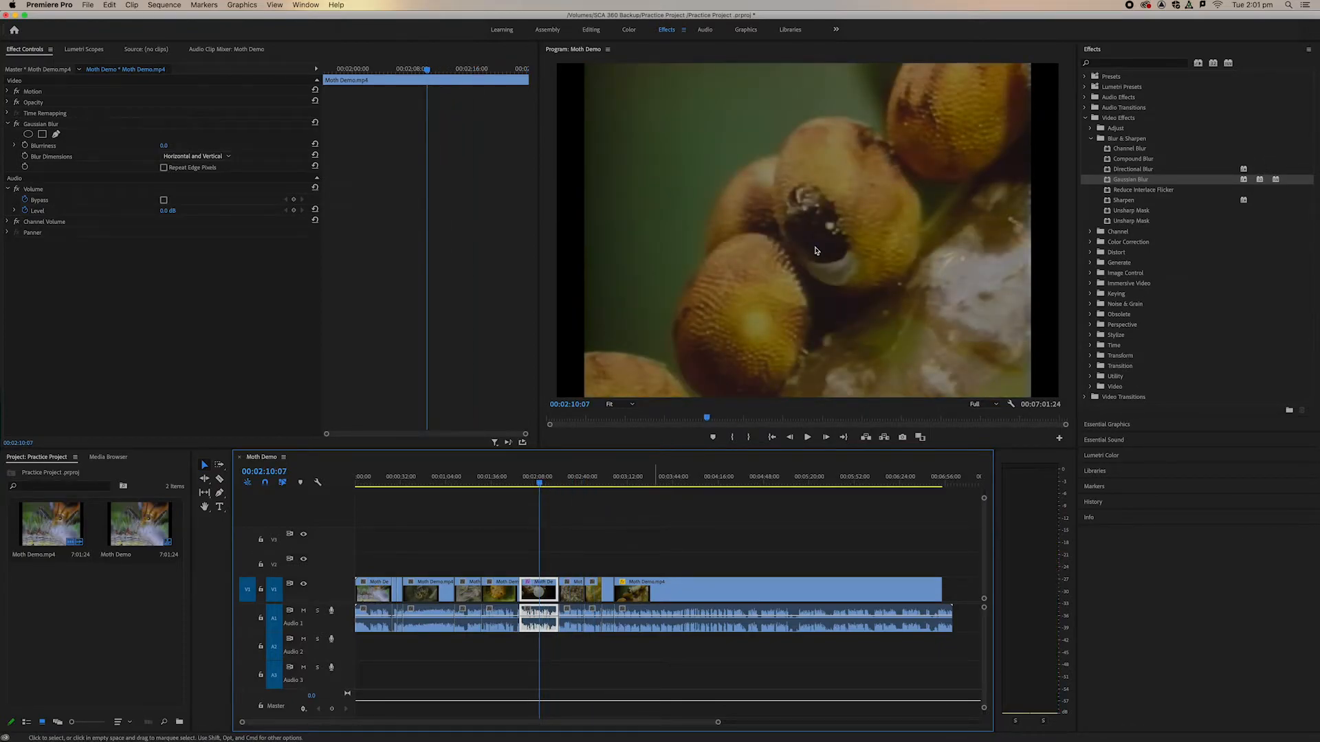
pyautogui.hotkey('shift', 'Left')
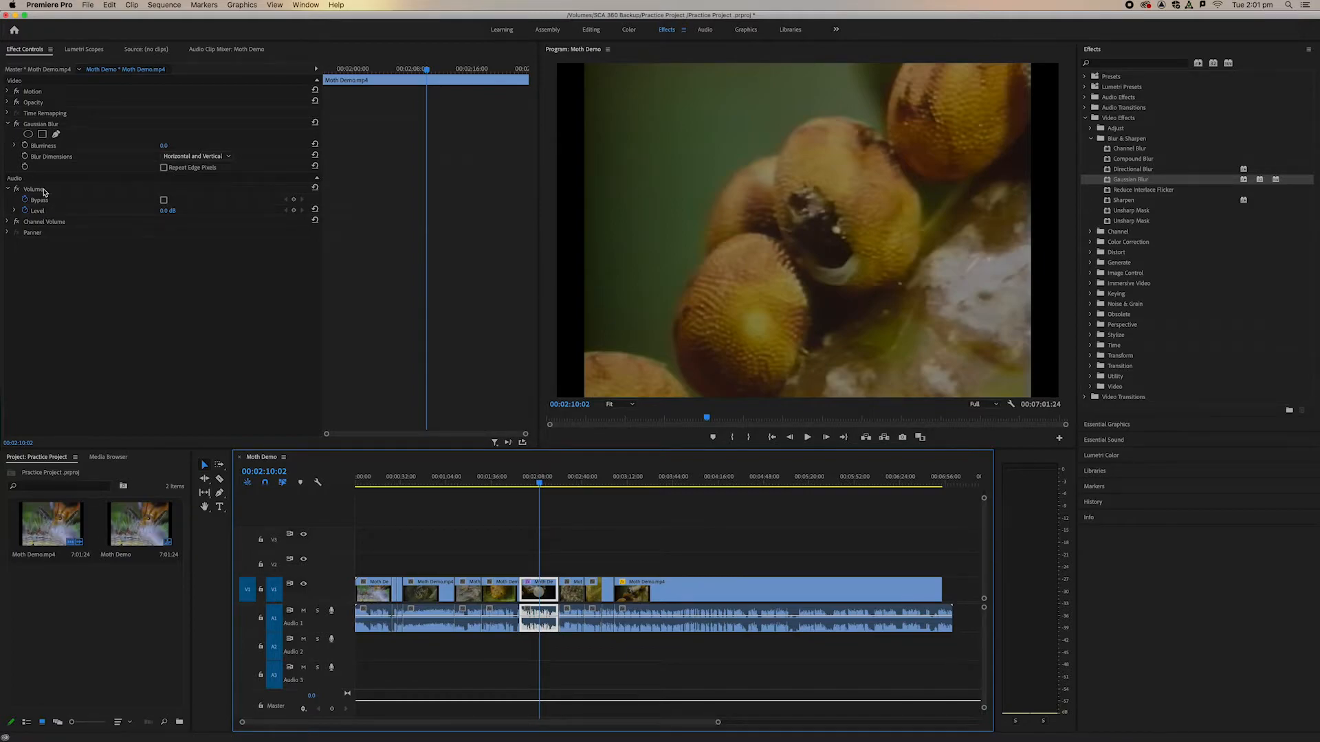
pyautogui.click(36, 50)
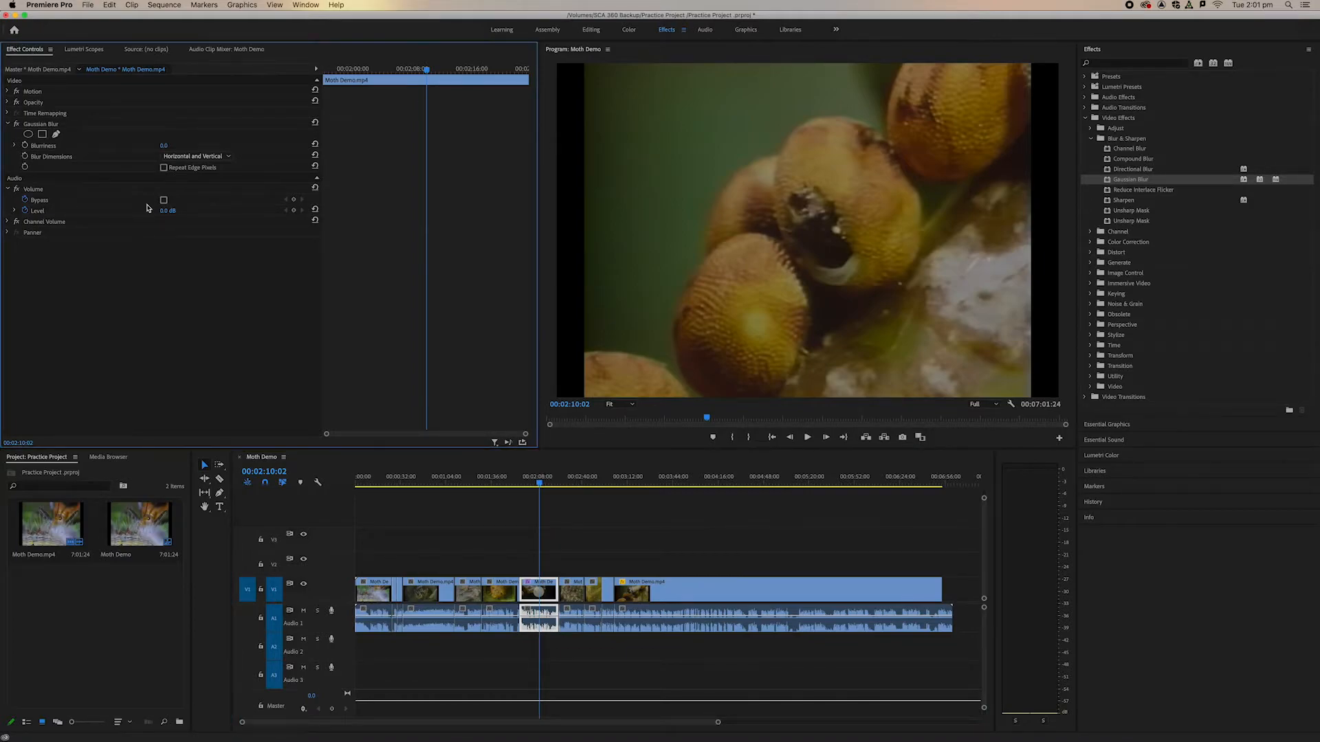
pyautogui.click(42, 125)
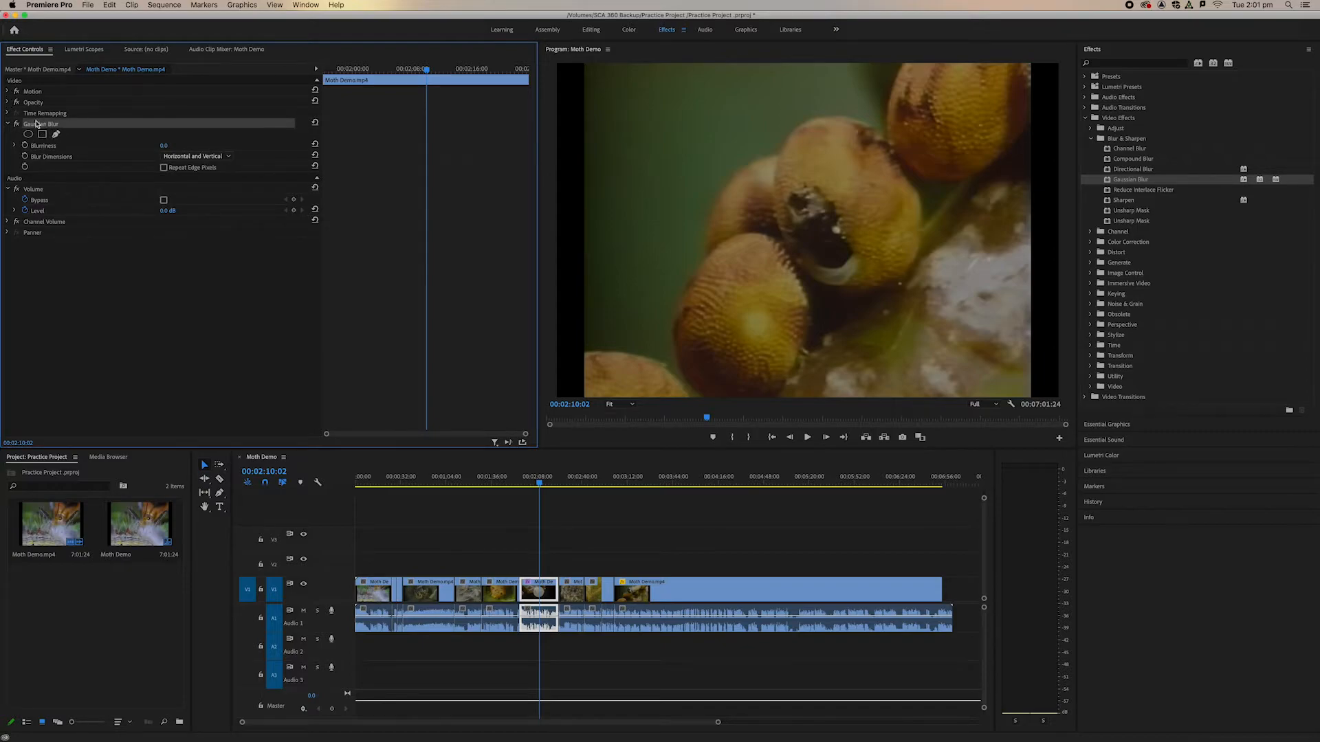
pyautogui.click(8, 190)
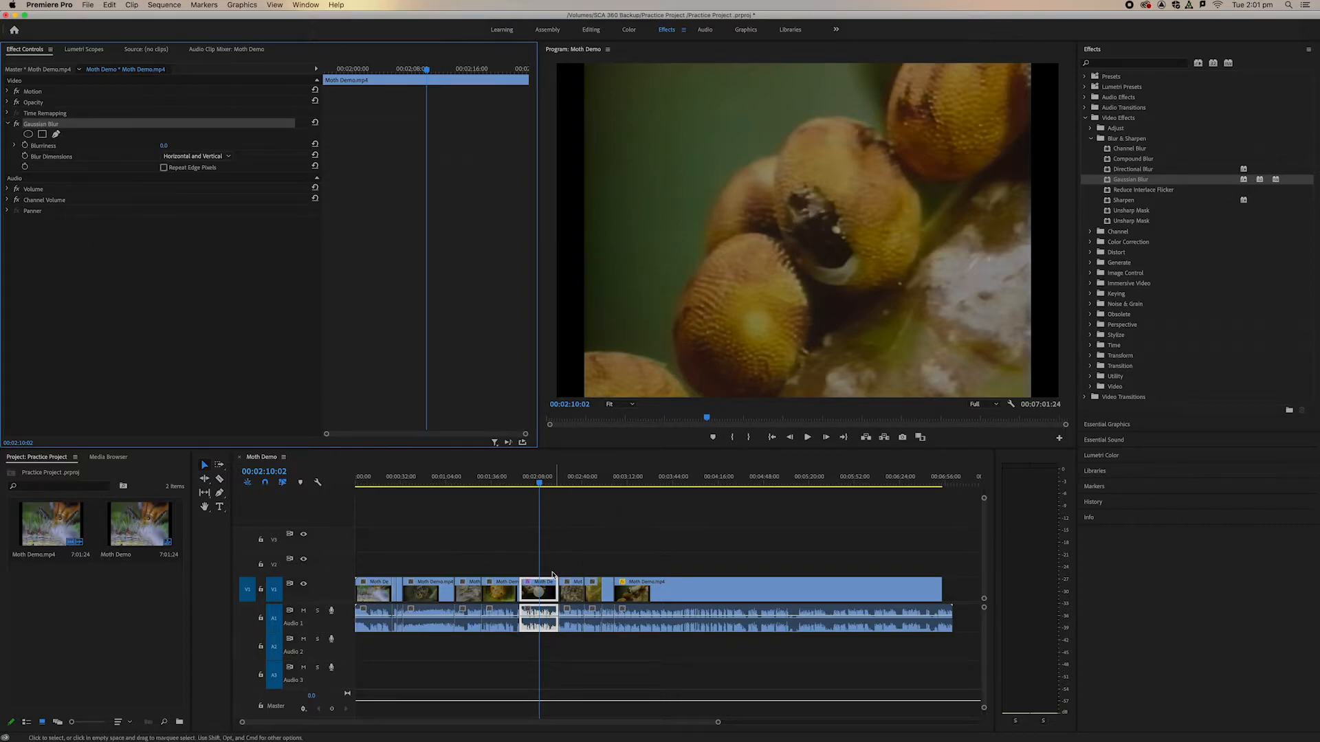
# - Show the moth wings frame at 00:02:05:01 and set the Gaussian Blur's Blurriness to about 44.8
pyautogui.moveTo(543, 486); pyautogui.dragTo(533, 483)
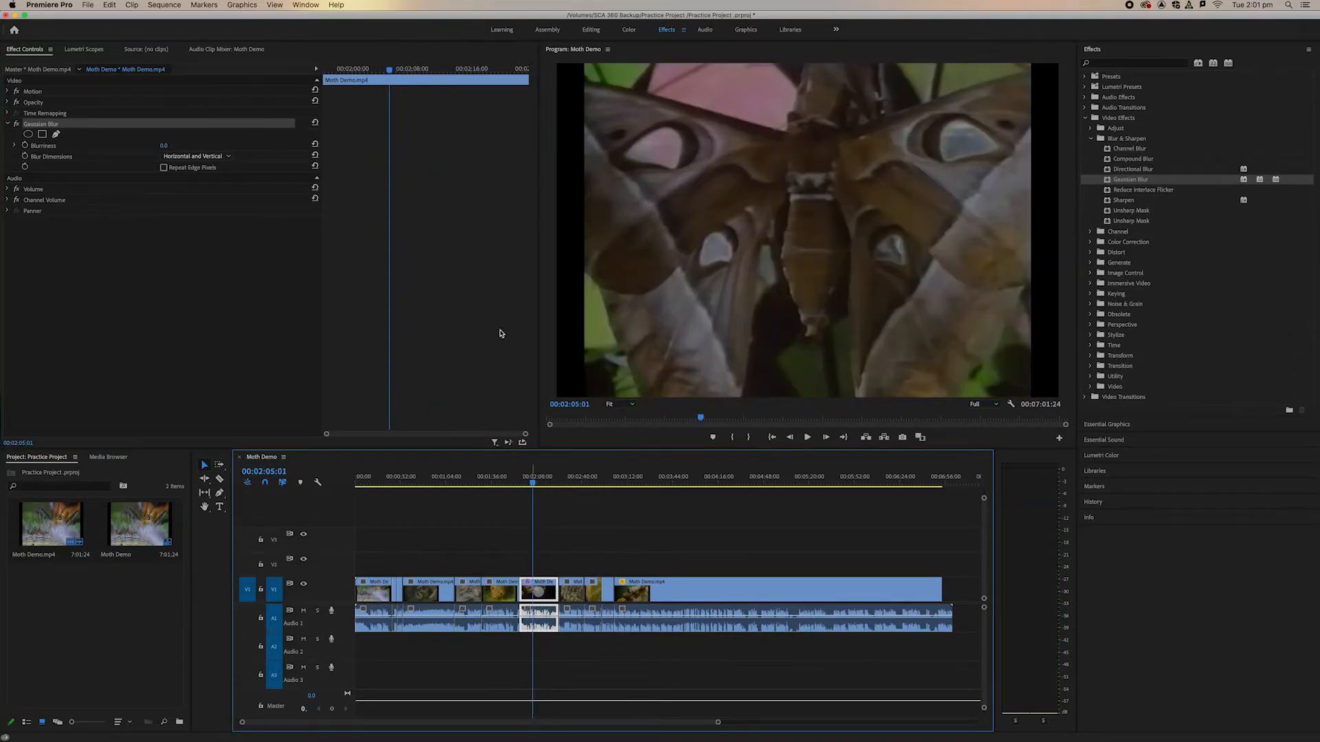
pyautogui.click(15, 126)
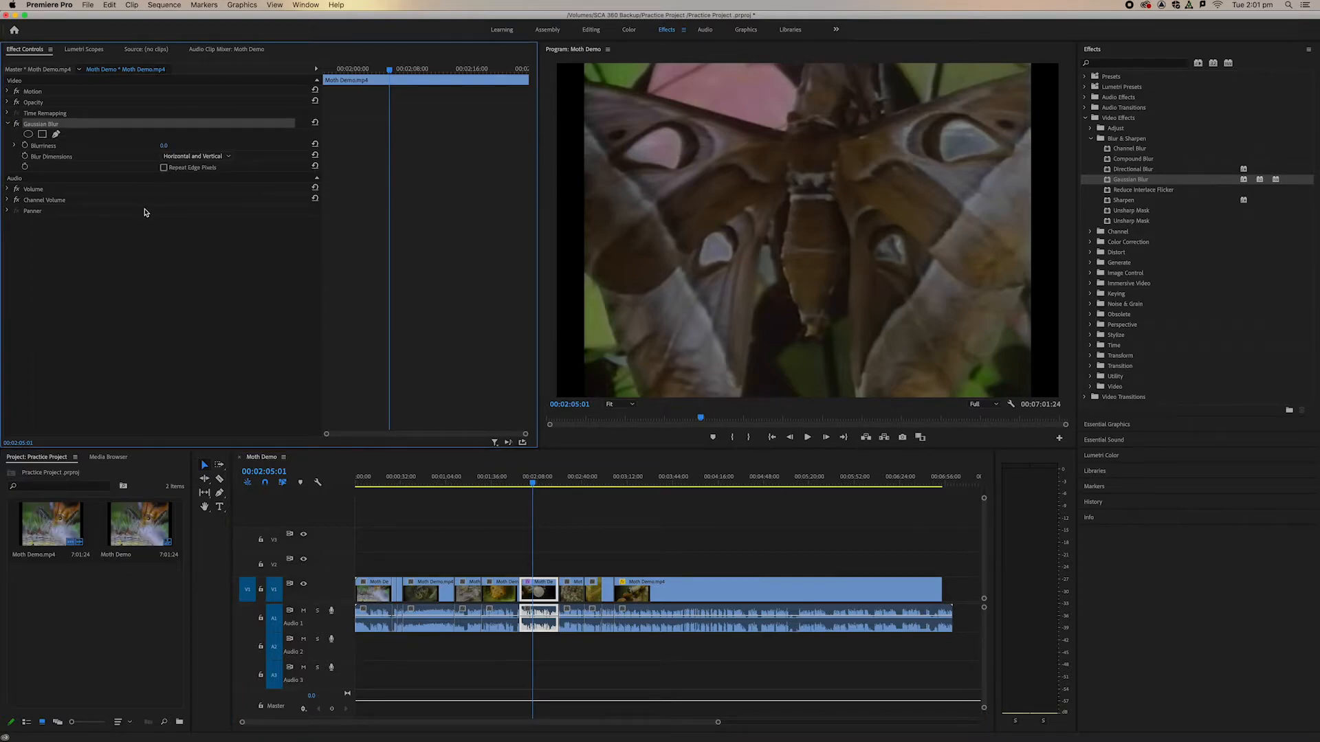
pyautogui.click(165, 145)
pyautogui.click(13, 147)
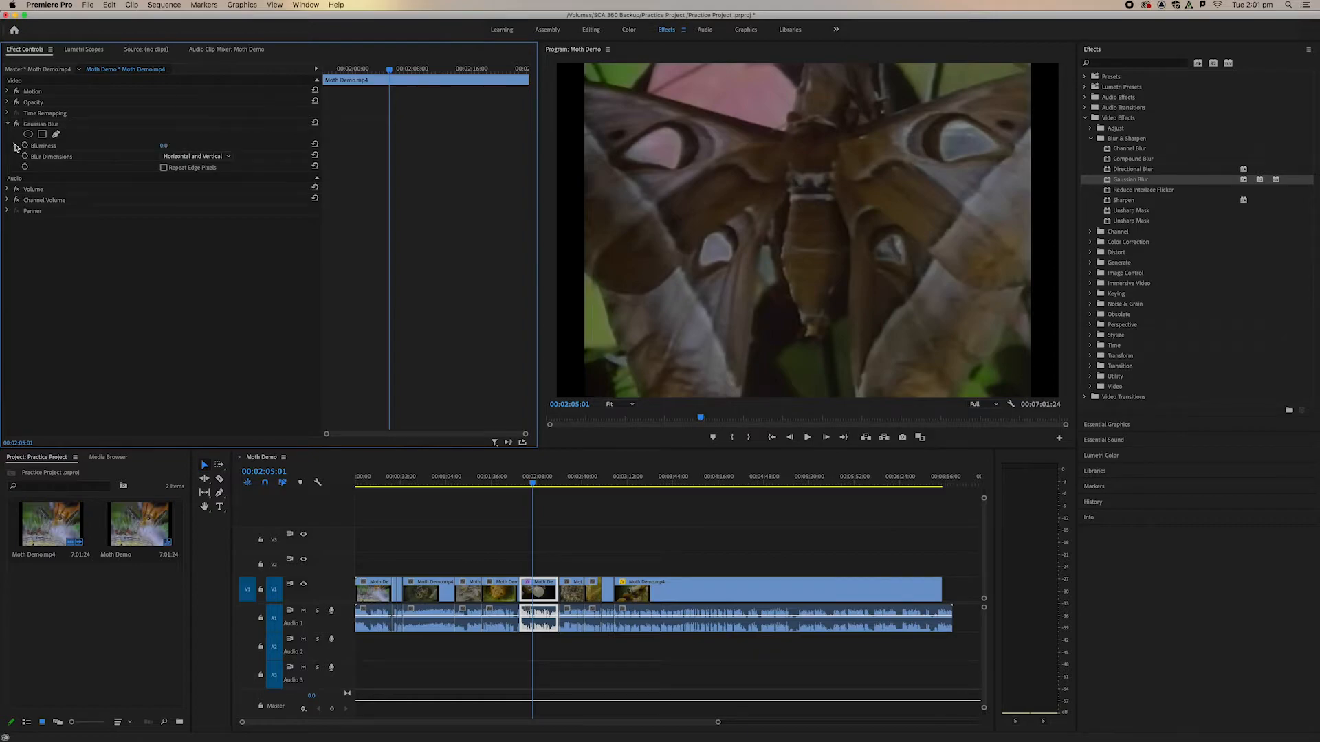
pyautogui.click(16, 148)
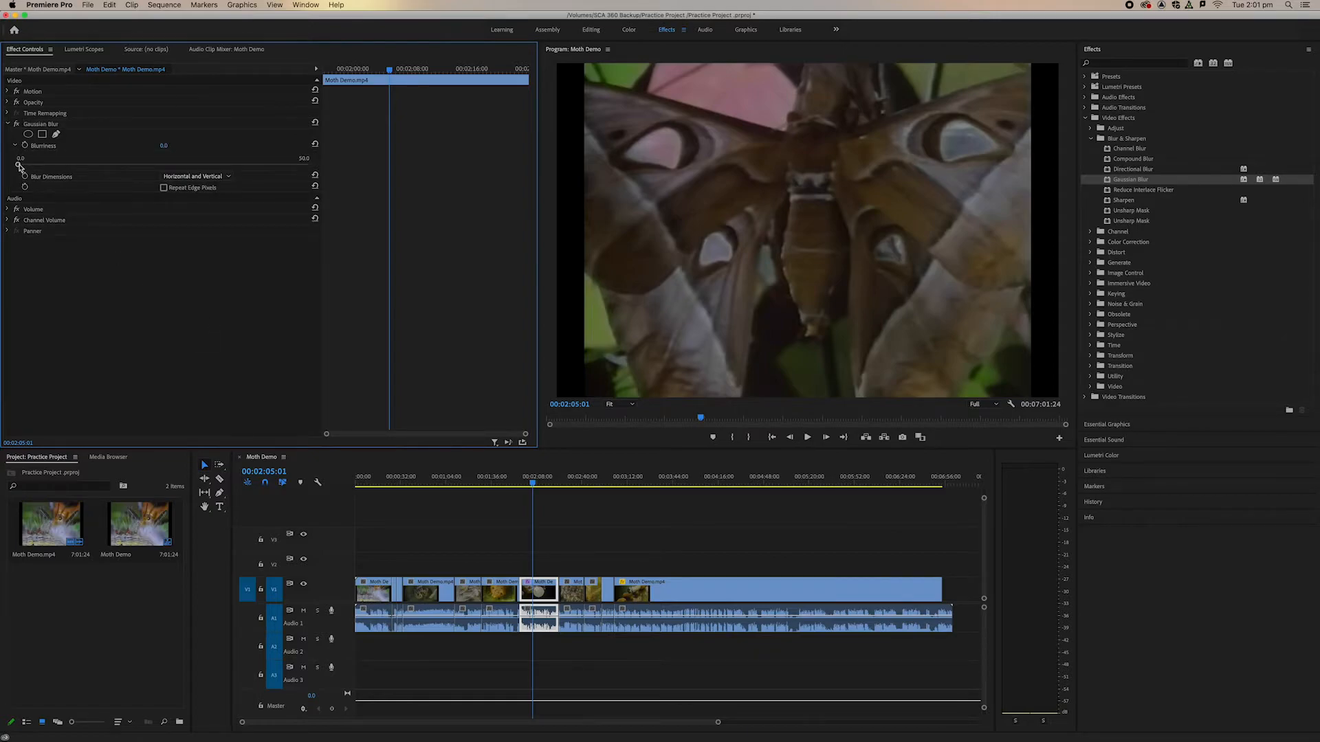
pyautogui.moveTo(19, 166); pyautogui.dragTo(274, 167)
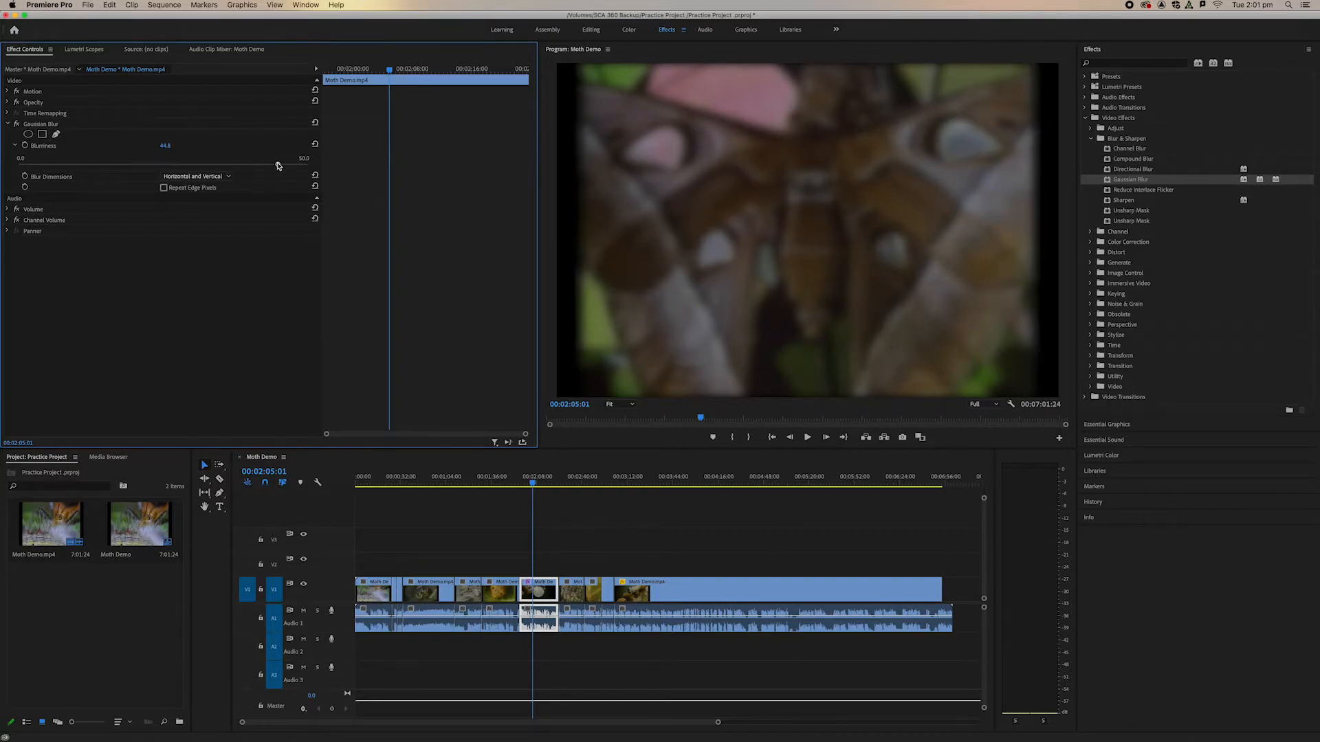
# - Toggle the Gaussian Blur off and on repeatedly to compare the clip with and without it, leaving it enabled
pyautogui.click(16, 125)
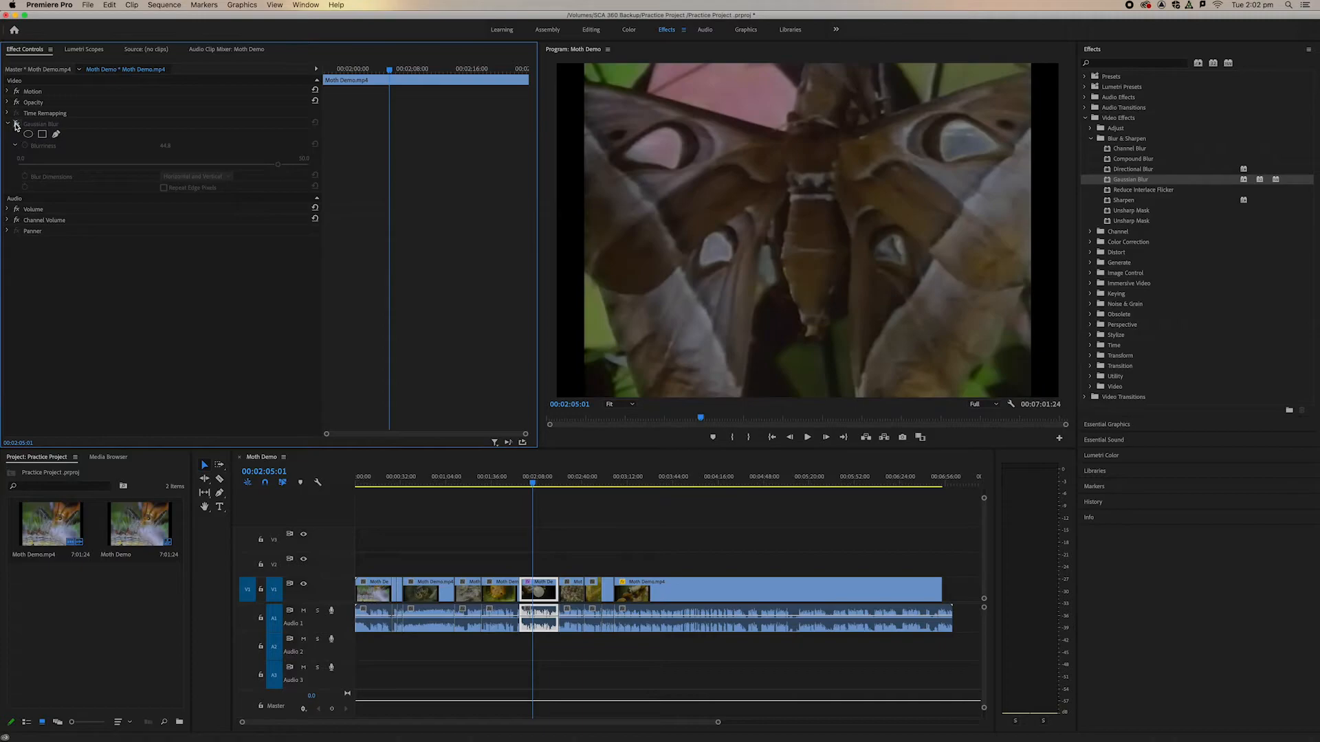
pyautogui.click(16, 124)
pyautogui.click(17, 125)
pyautogui.click(17, 124)
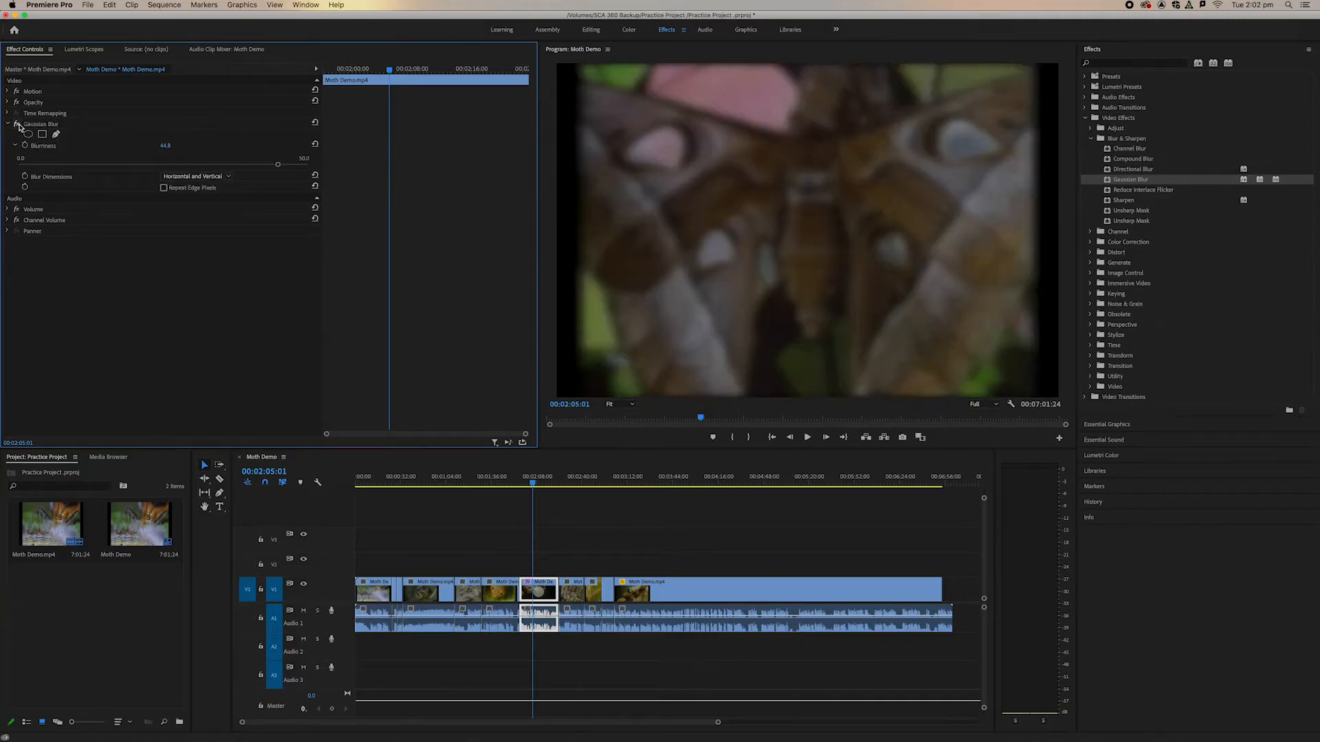
pyautogui.click(17, 124)
pyautogui.click(17, 125)
pyautogui.click(17, 124)
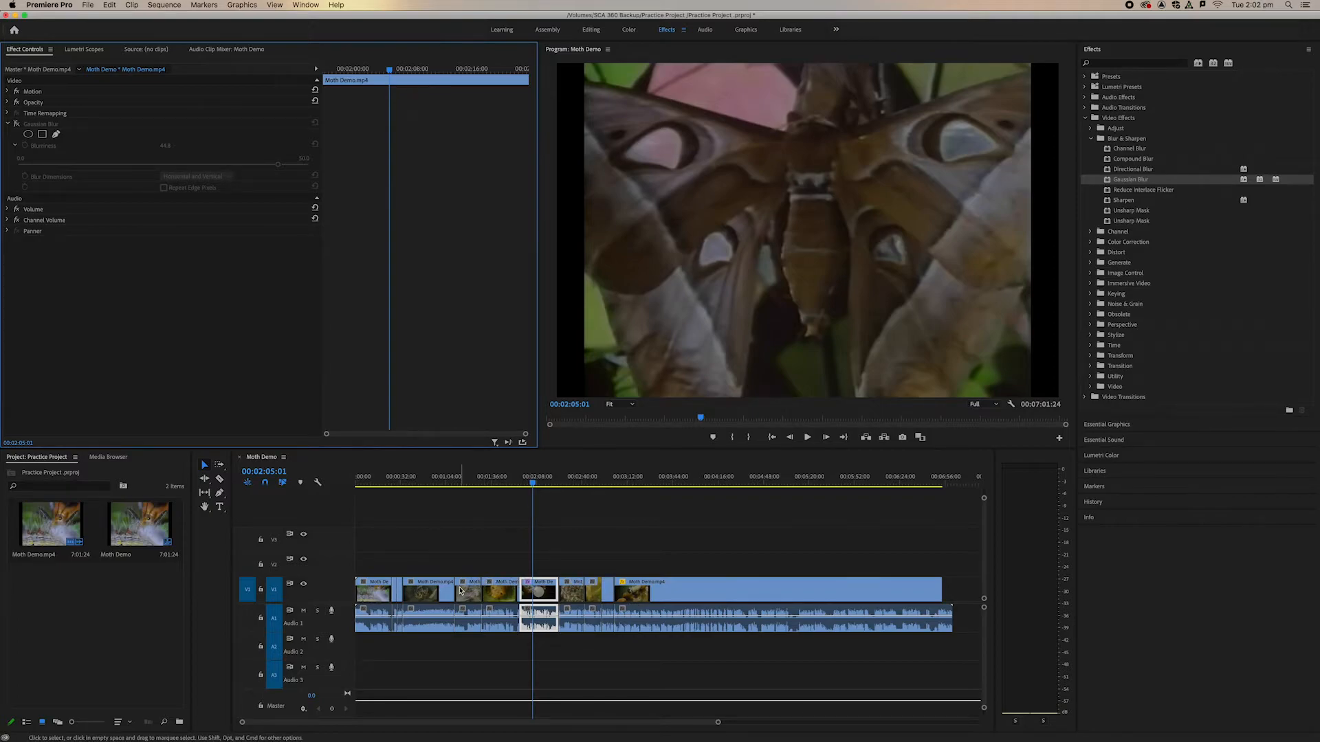
pyautogui.click(17, 124)
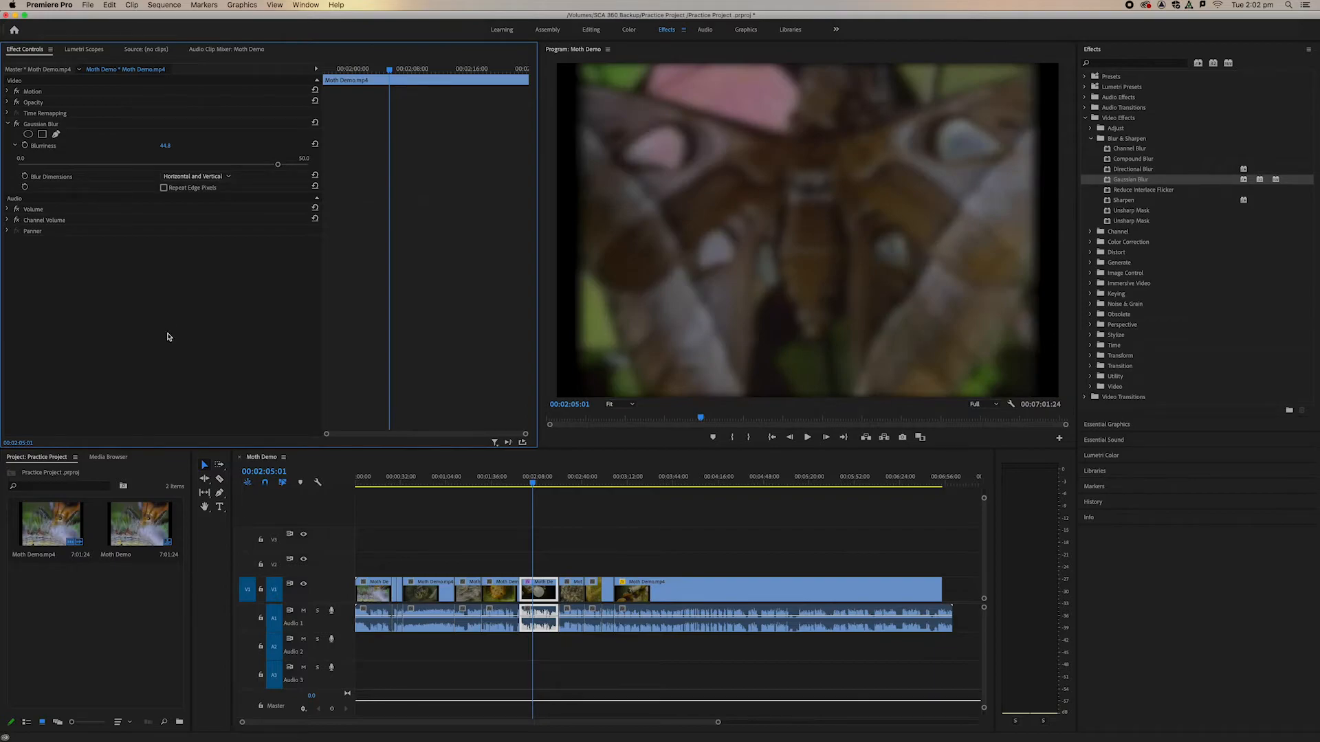
# - Add the Texturize effect from the Stylize video effects to the same Moth Demo clip
pyautogui.click(1086, 120)
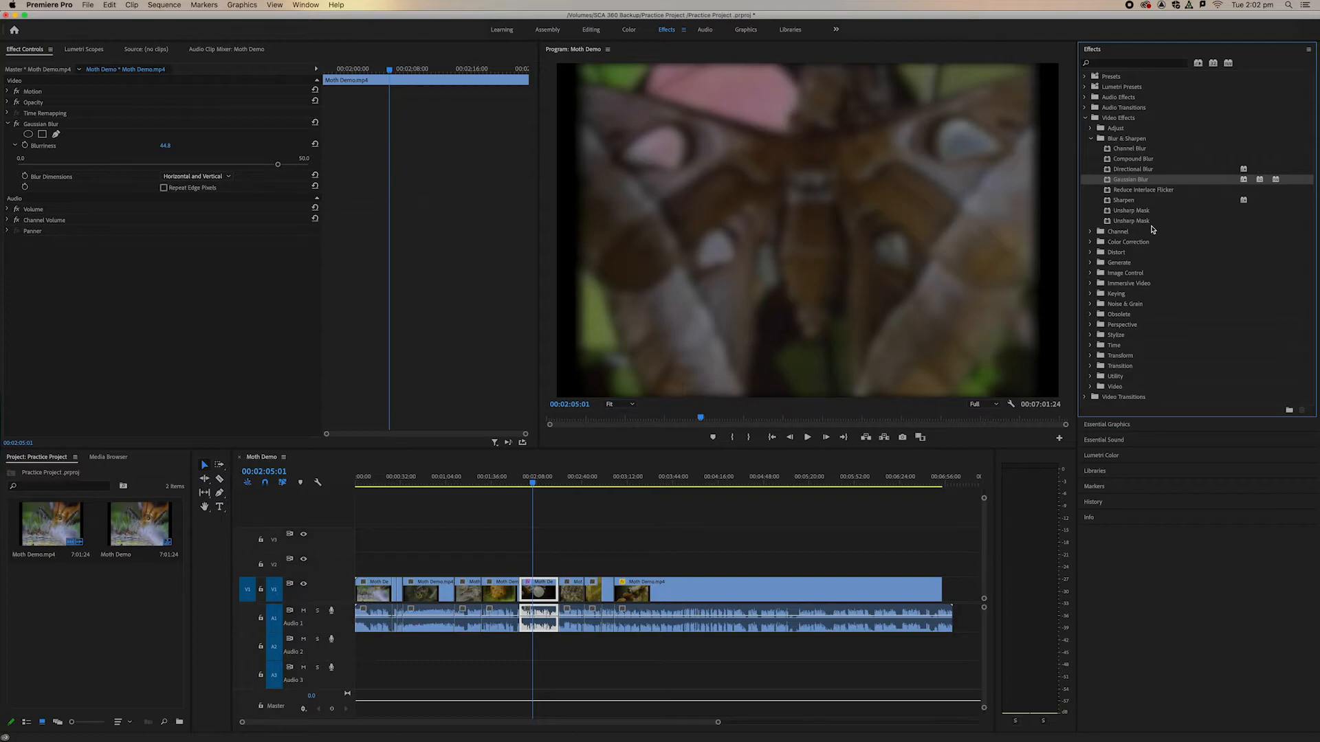
pyautogui.click(1091, 138)
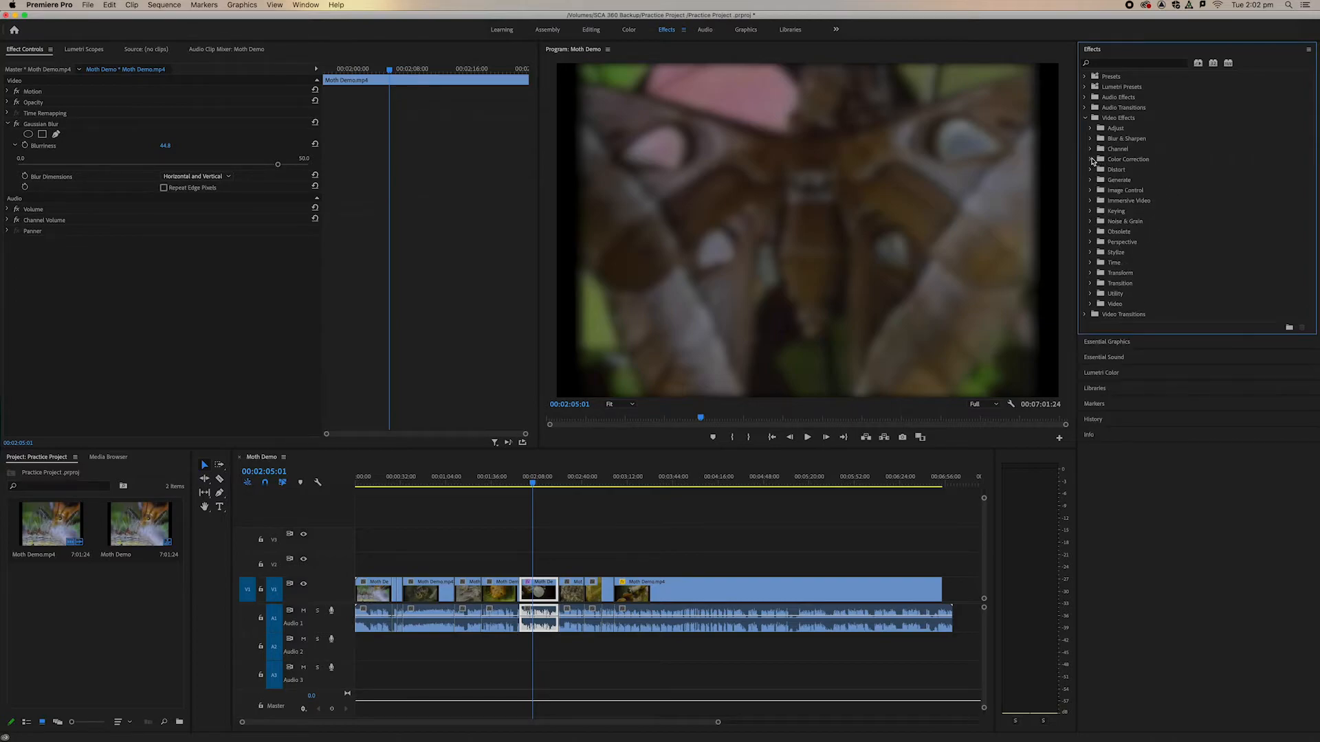
pyautogui.click(1093, 159)
pyautogui.click(1092, 160)
pyautogui.click(1092, 253)
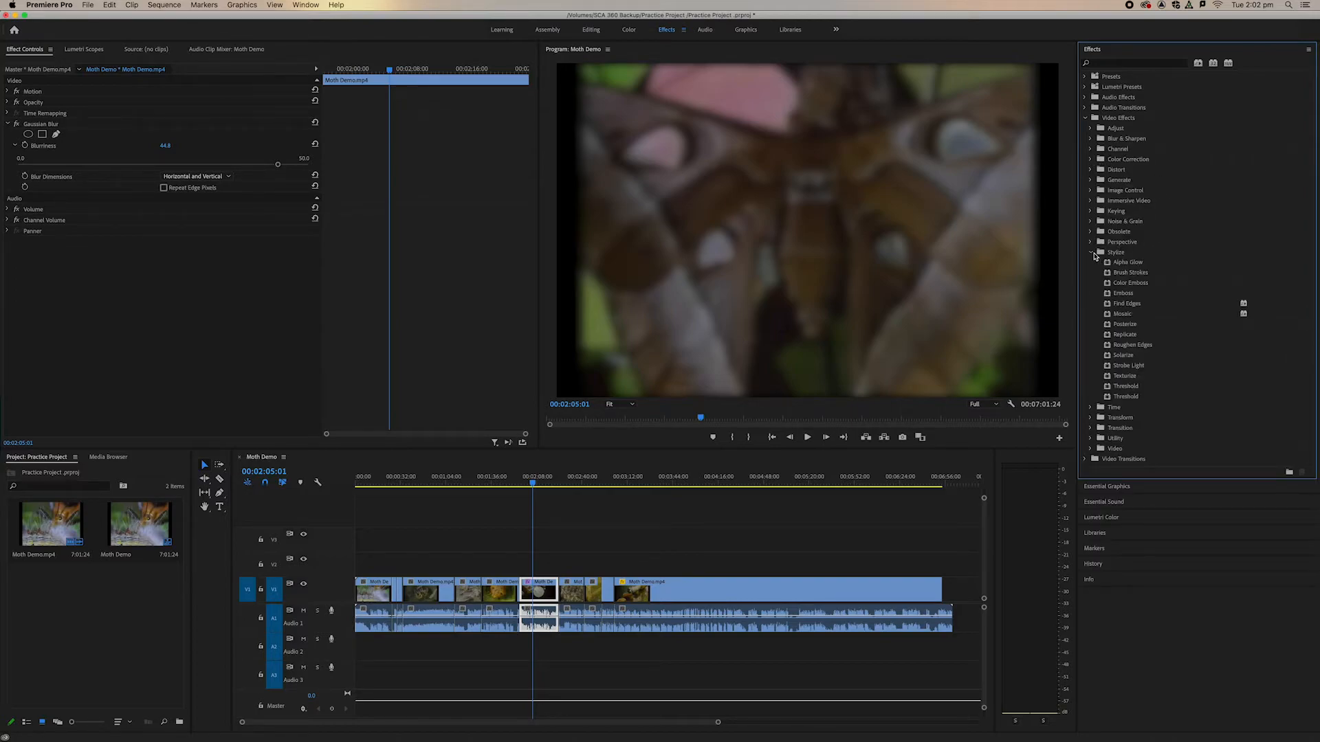
pyautogui.moveTo(1123, 377); pyautogui.dragTo(543, 593)
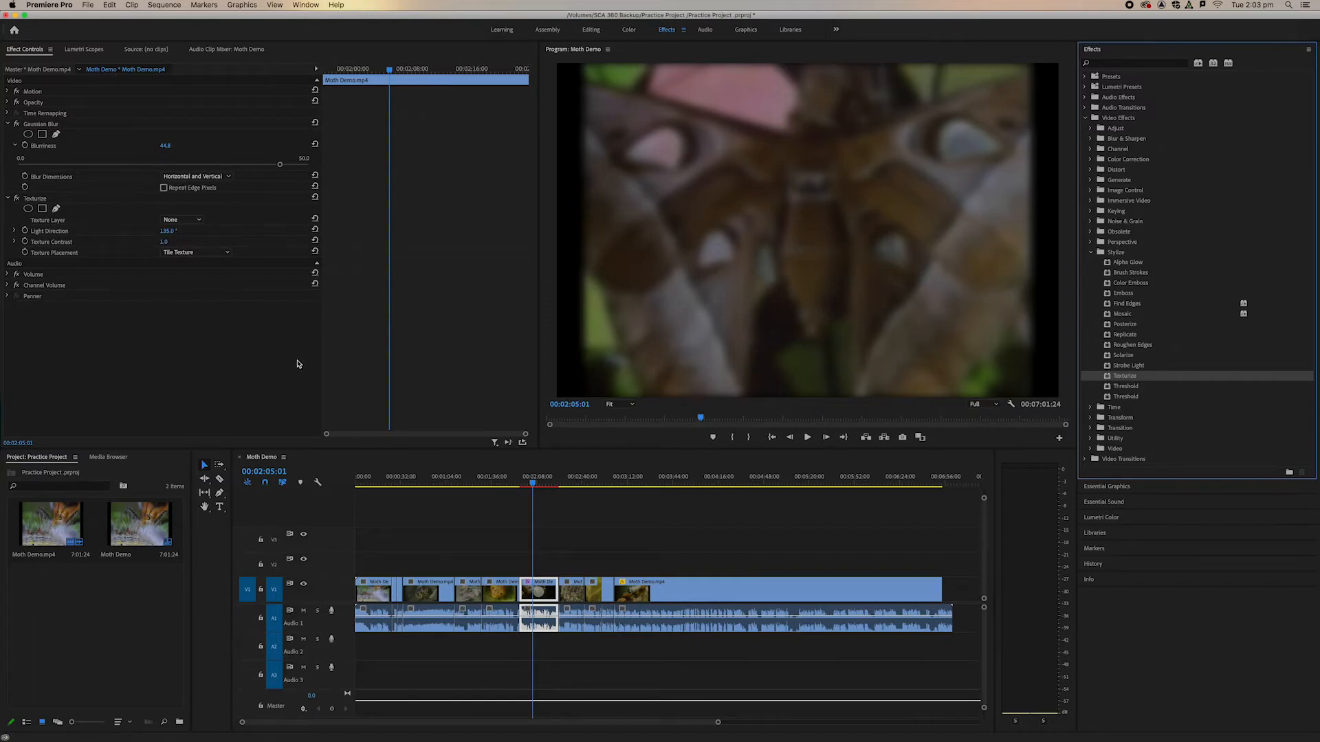
# - Set Texturize to Center Texture placement with a texture contrast of 1.8 and a light direction of about 243.7°
pyautogui.click(15, 231)
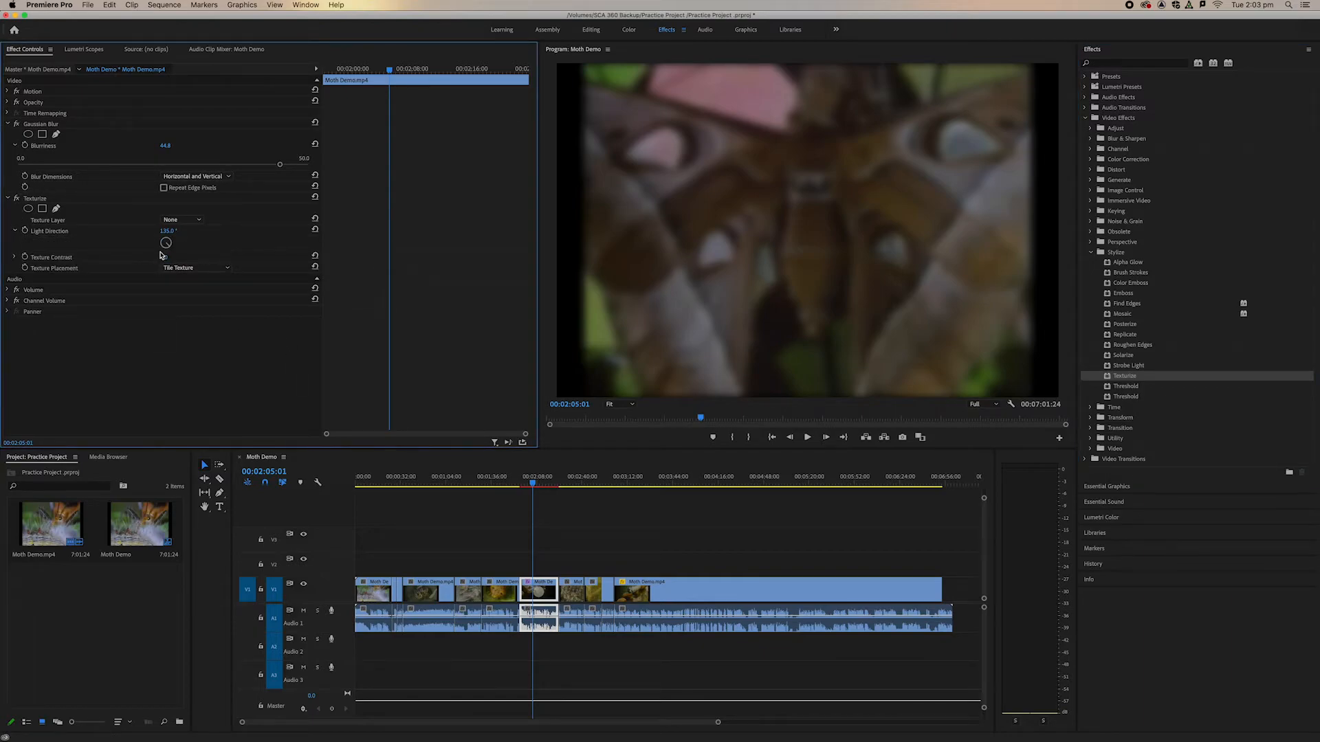
pyautogui.click(14, 257)
pyautogui.moveTo(163, 275); pyautogui.dragTo(332, 280)
pyautogui.click(222, 288)
pyautogui.click(206, 308)
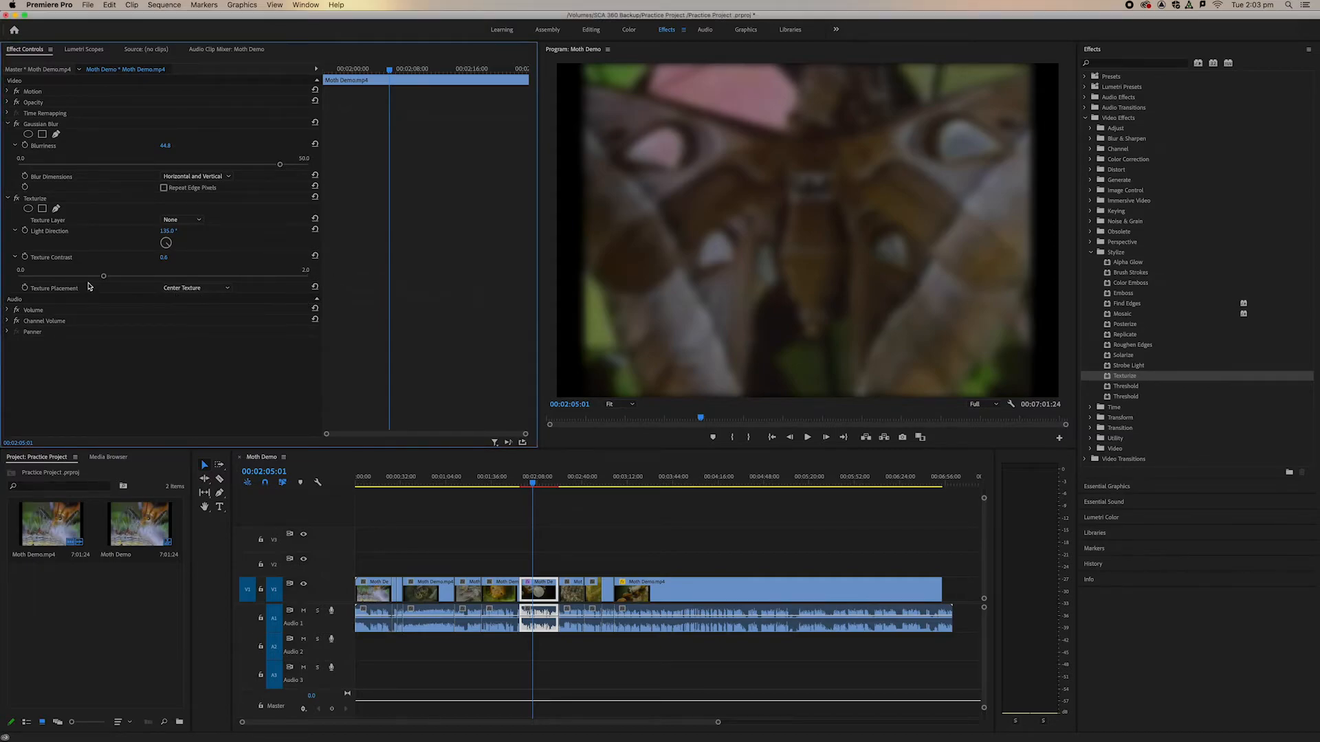
pyautogui.moveTo(169, 246)
pyautogui.mouseDown()
pyautogui.moveTo(156, 248)
pyautogui.moveTo(167, 248)
pyautogui.moveTo(161, 236)
pyautogui.moveTo(196, 259)
pyautogui.moveTo(198, 221)
pyautogui.moveTo(150, 230)
pyautogui.mouseUp()
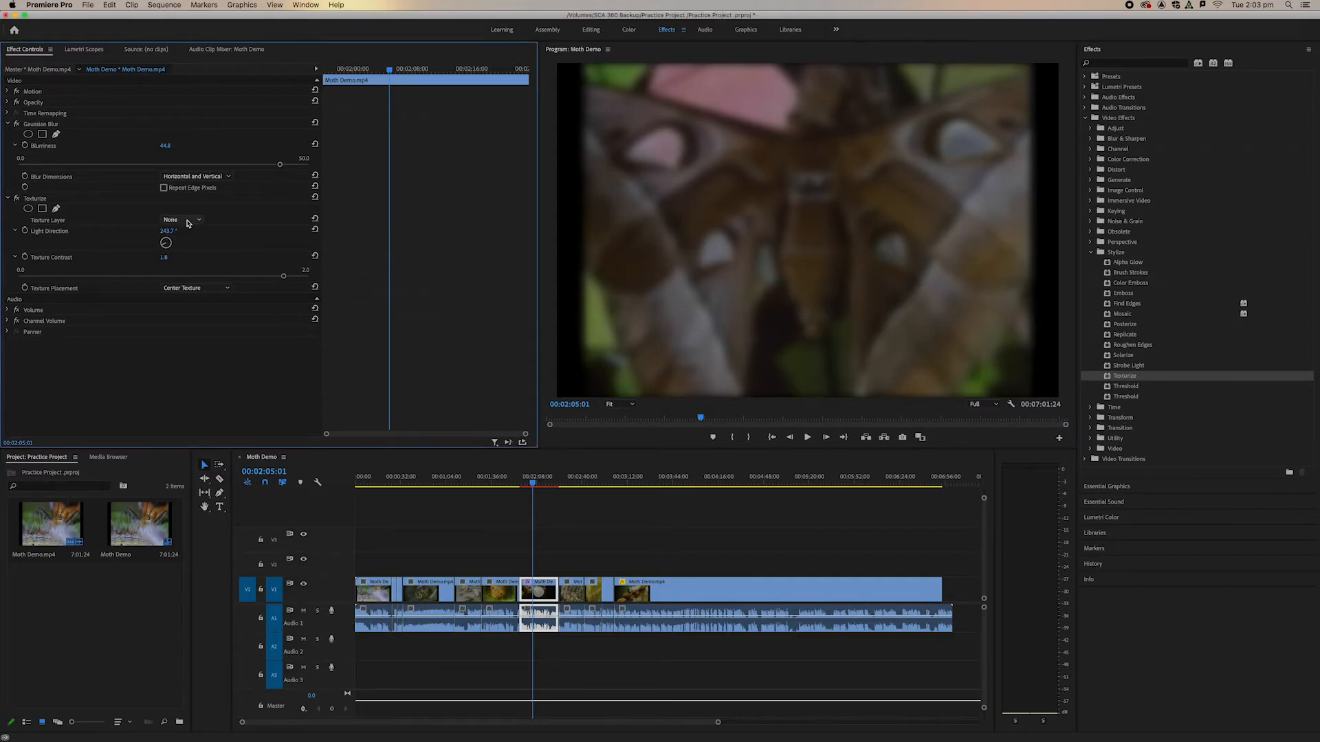
# - Lower the Texturize effect's texture contrast slightly and collapse the settings of both Texturize and Gaussian Blur
pyautogui.click(187, 221)
pyautogui.click(178, 232)
pyautogui.moveTo(224, 265); pyautogui.dragTo(222, 236)
pyautogui.moveTo(284, 276); pyautogui.dragTo(243, 273)
pyautogui.click(9, 198)
pyautogui.click(10, 125)
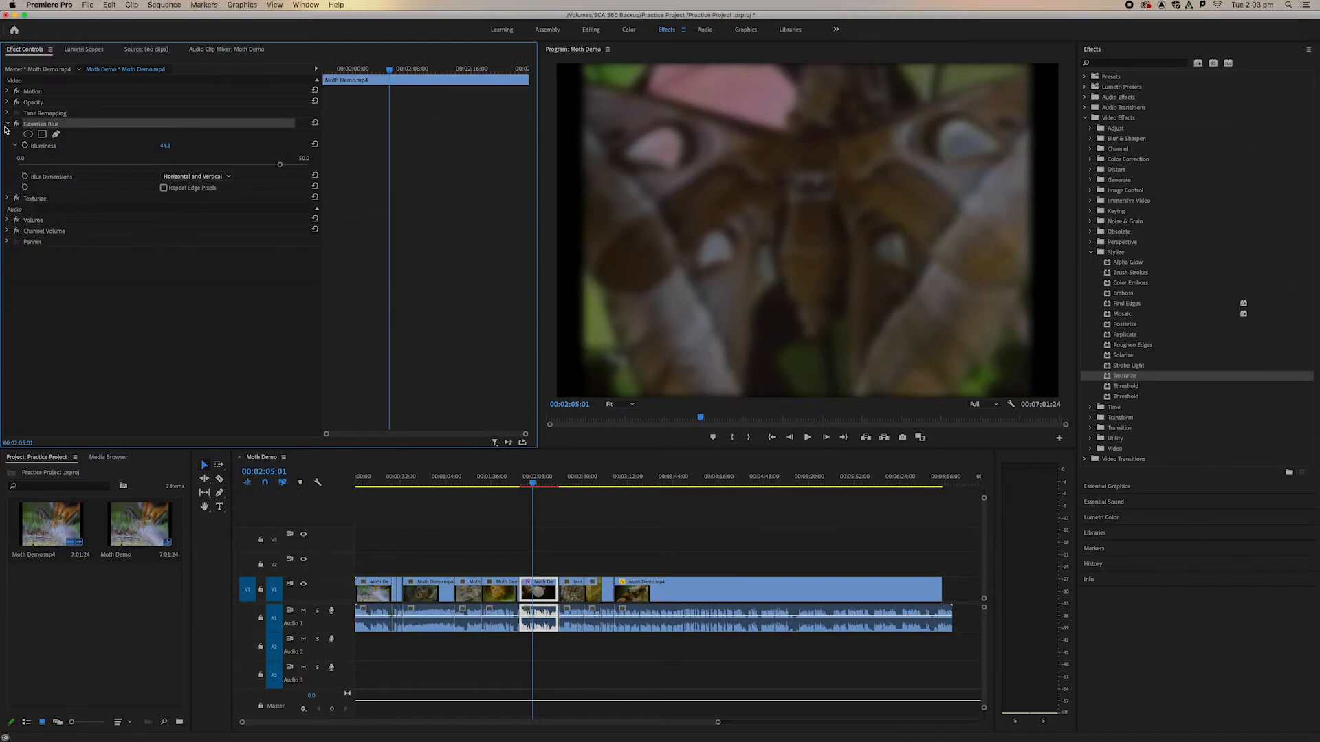
pyautogui.click(8, 125)
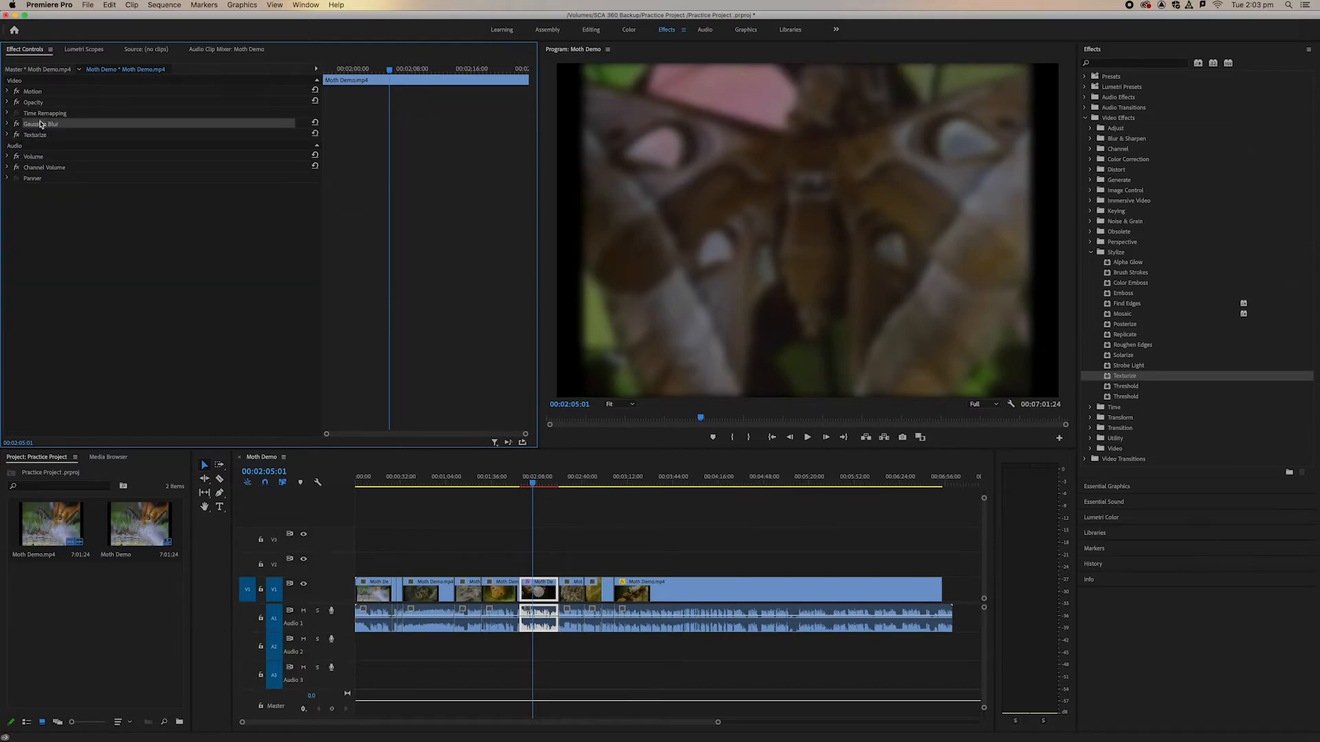
# - Try swapping the stacking order of the Texturize and Gaussian Blur effects on the clip
pyautogui.moveTo(39, 138); pyautogui.dragTo(41, 121)
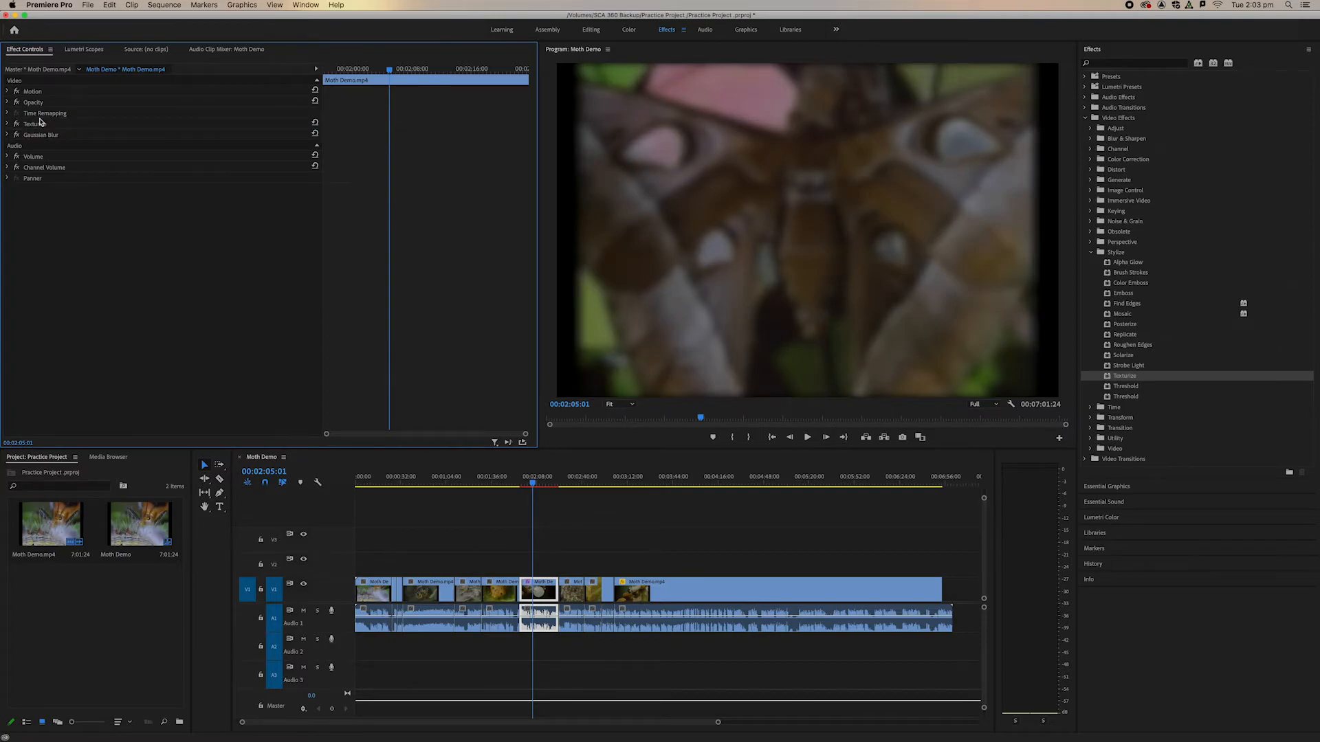
pyautogui.moveTo(40, 125); pyautogui.dragTo(40, 137)
pyautogui.moveTo(40, 135); pyautogui.dragTo(40, 122)
pyautogui.moveTo(39, 136); pyautogui.dragTo(40, 123)
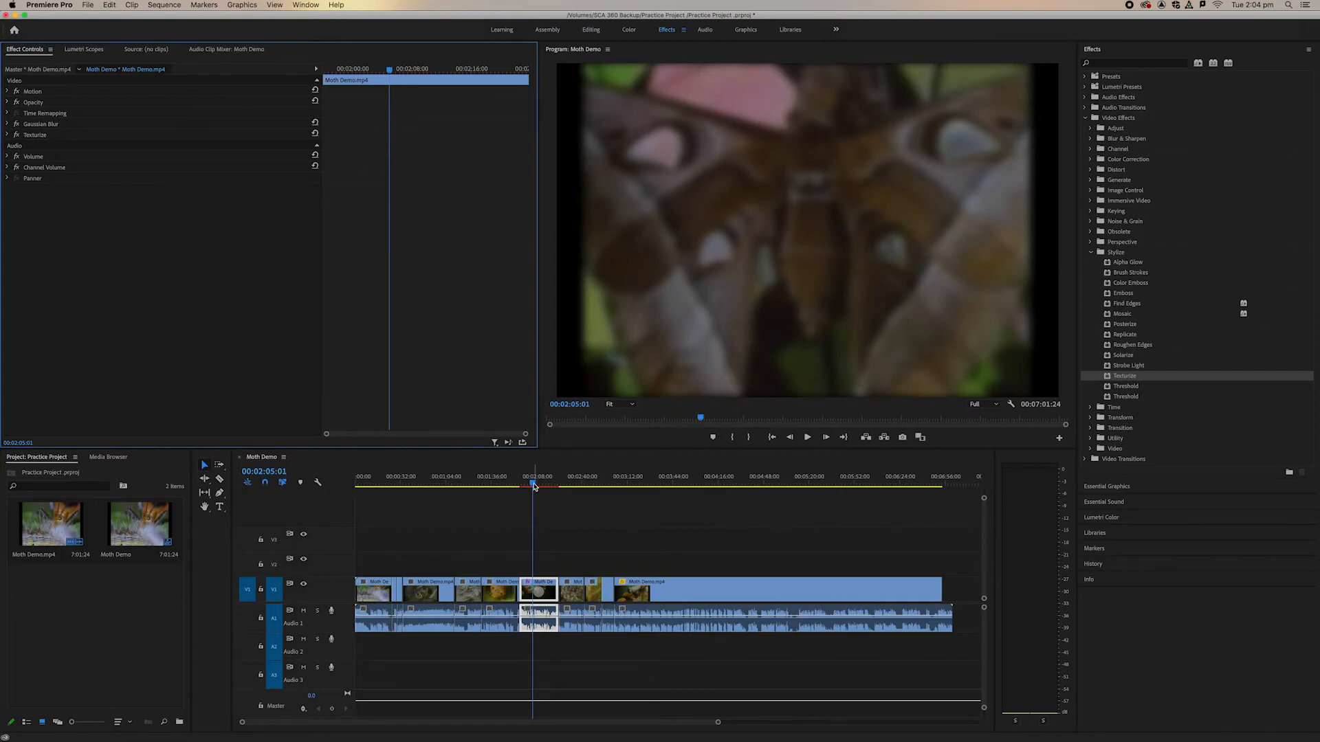
# - Render the sequence's preview and play back the clip with its effects from about 00:01:58
pyautogui.moveTo(533, 485)
pyautogui.mouseDown()
pyautogui.moveTo(553, 486)
pyautogui.moveTo(530, 488)
pyautogui.mouseUp()
pyautogui.press('Return')
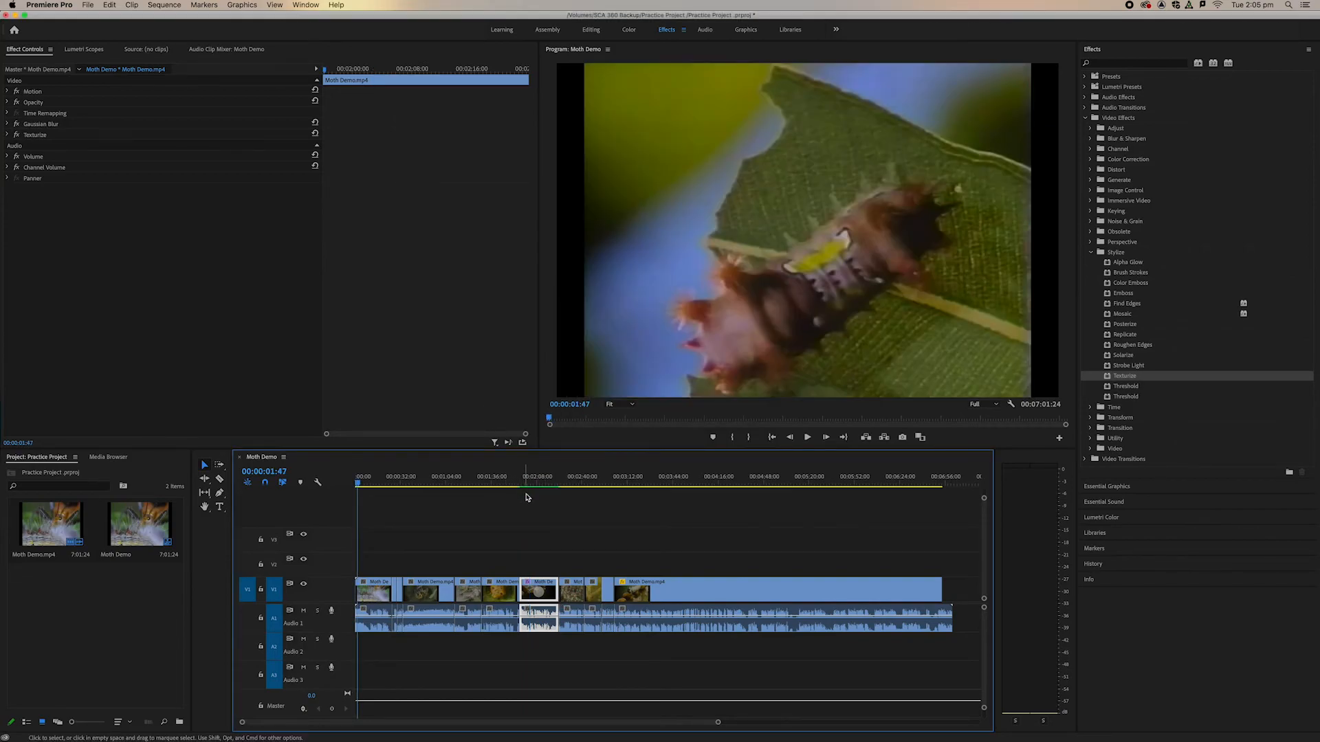
pyautogui.click(525, 483)
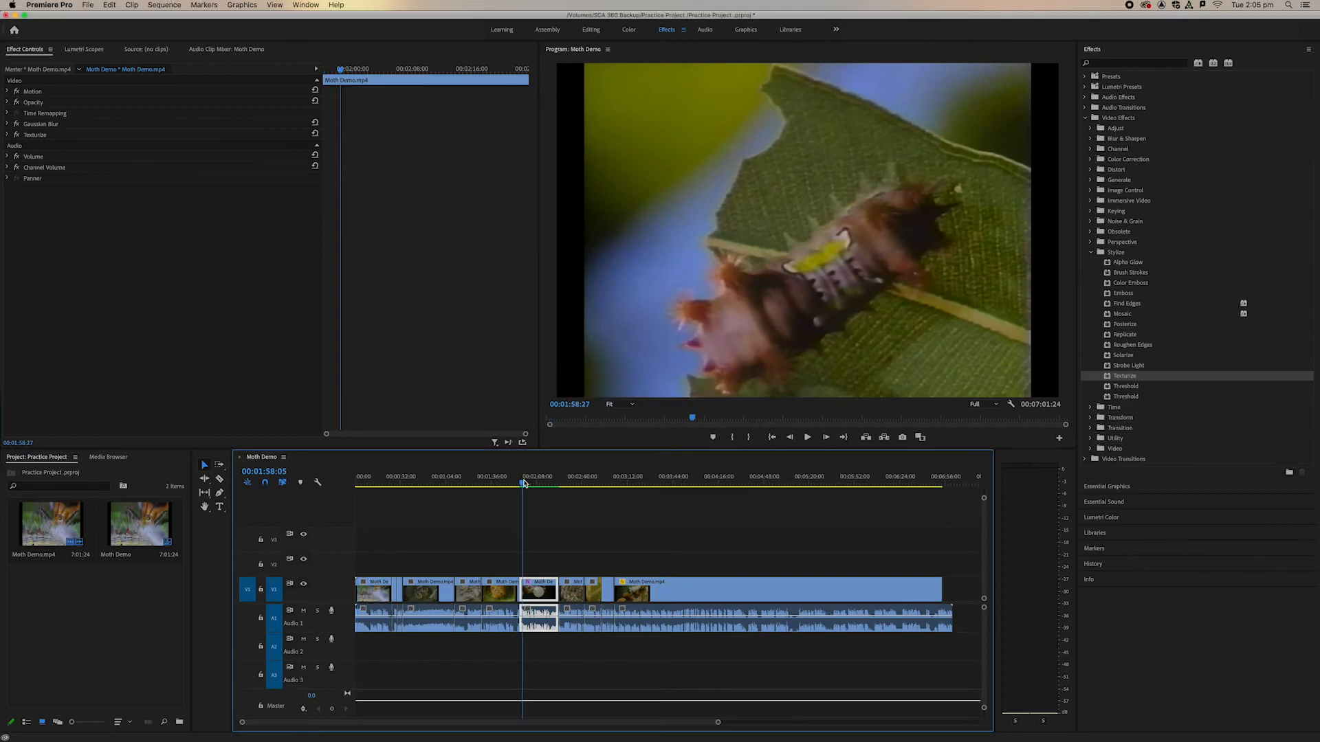
pyautogui.press('space')
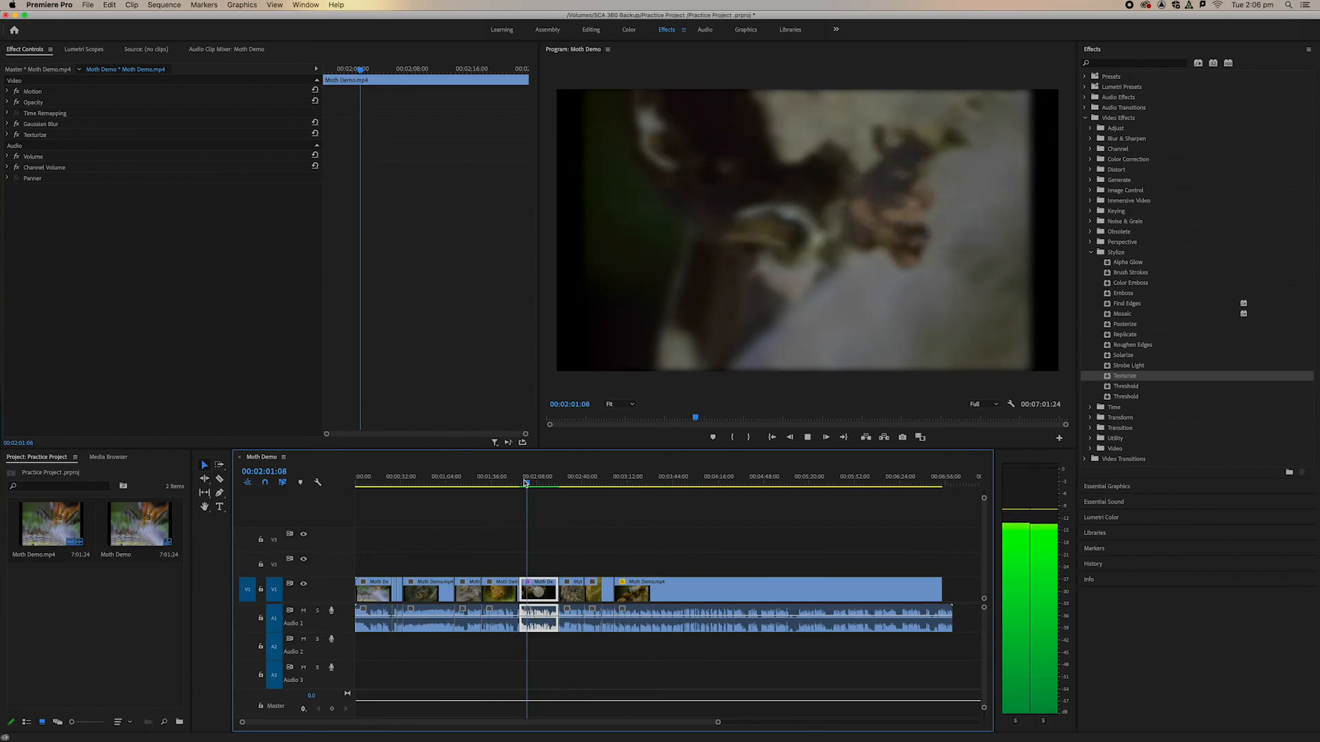
# - Stop playback, collapse the Stylize effects and examine the Color Correction video effects, including Lumetri Color
pyautogui.press('space')
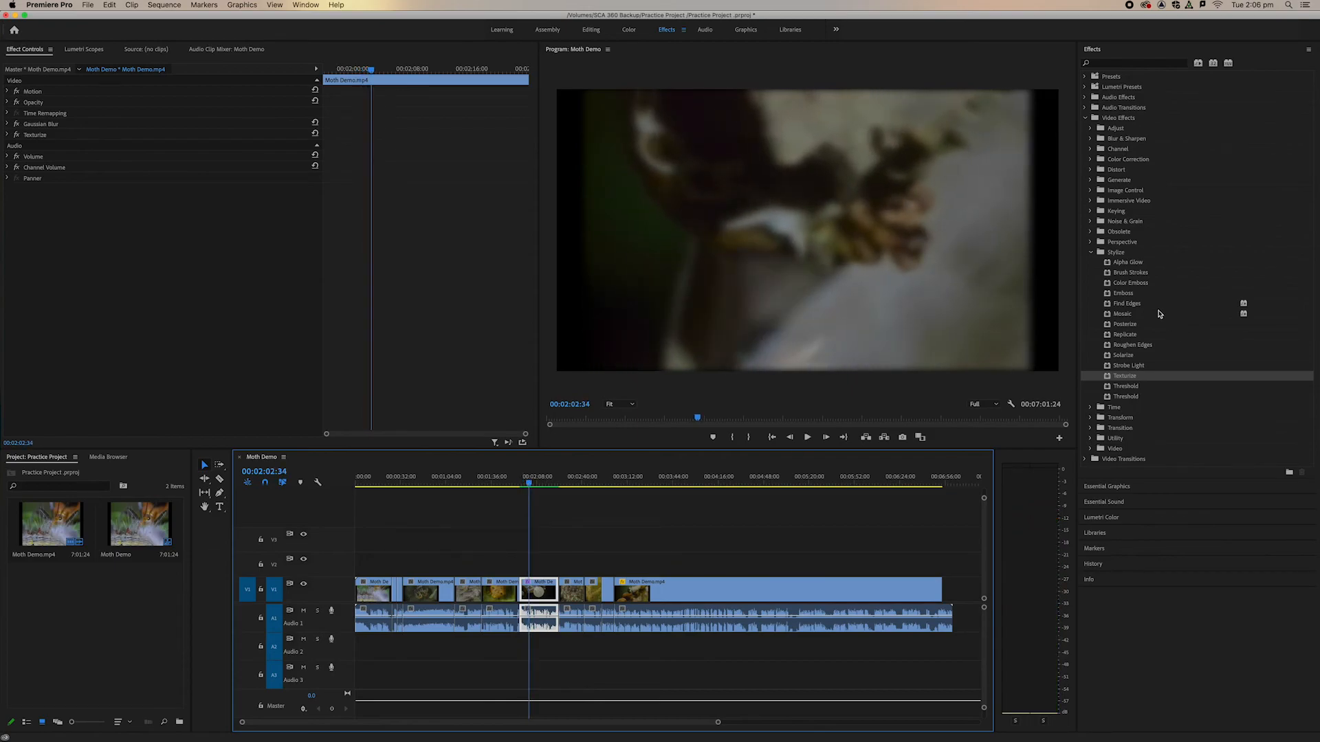
pyautogui.click(1091, 255)
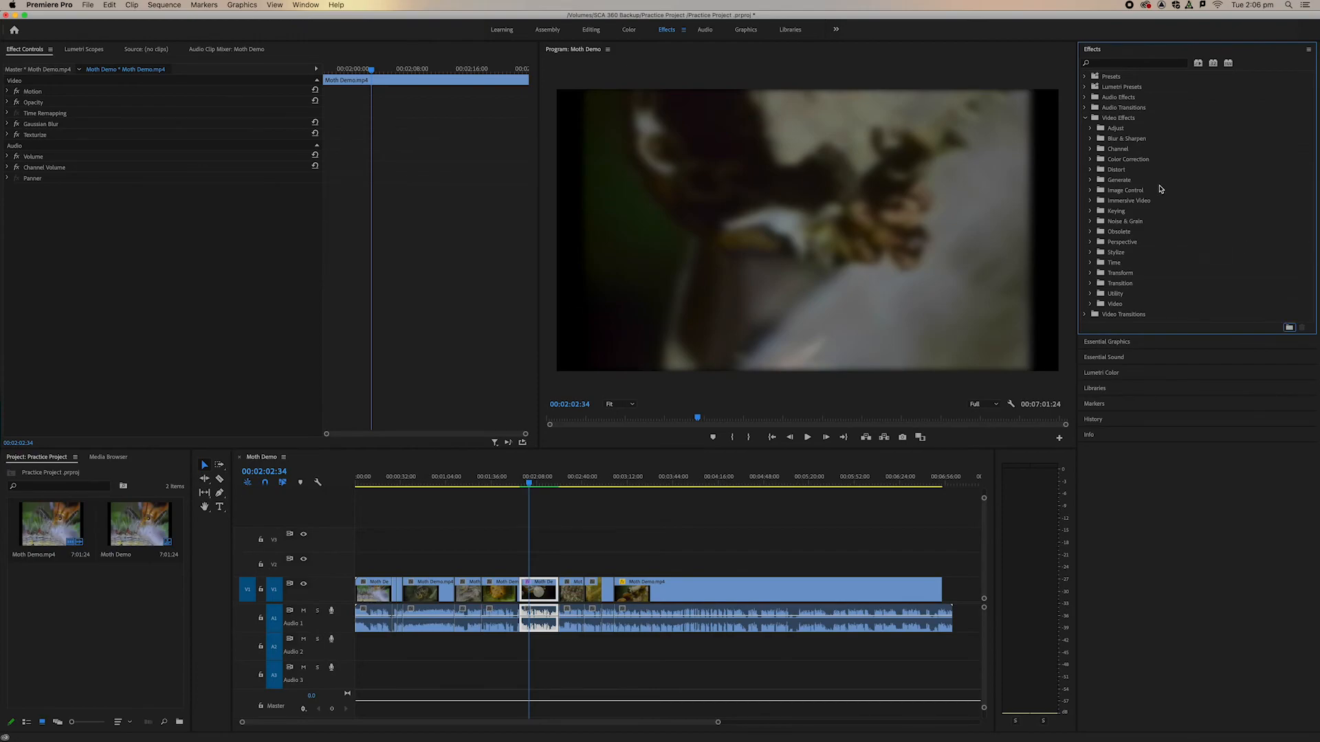
pyautogui.click(1119, 163)
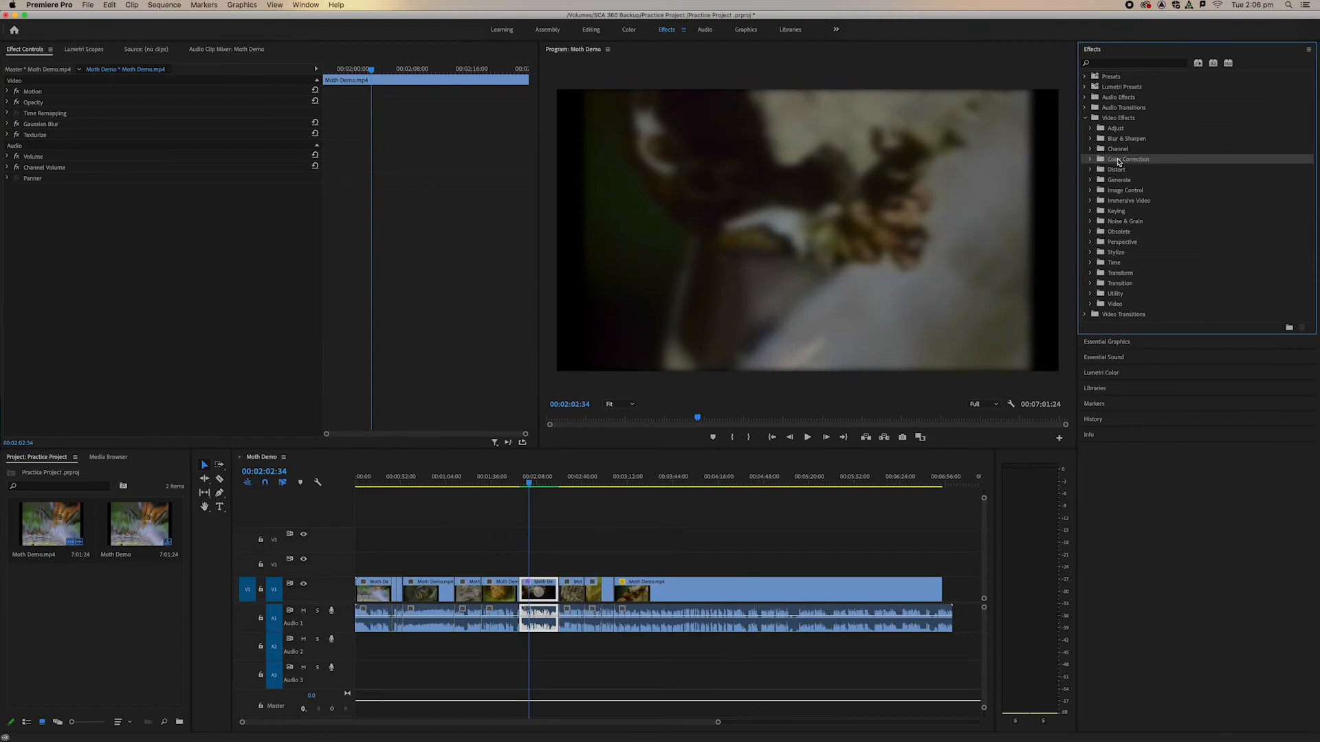
pyautogui.click(1092, 160)
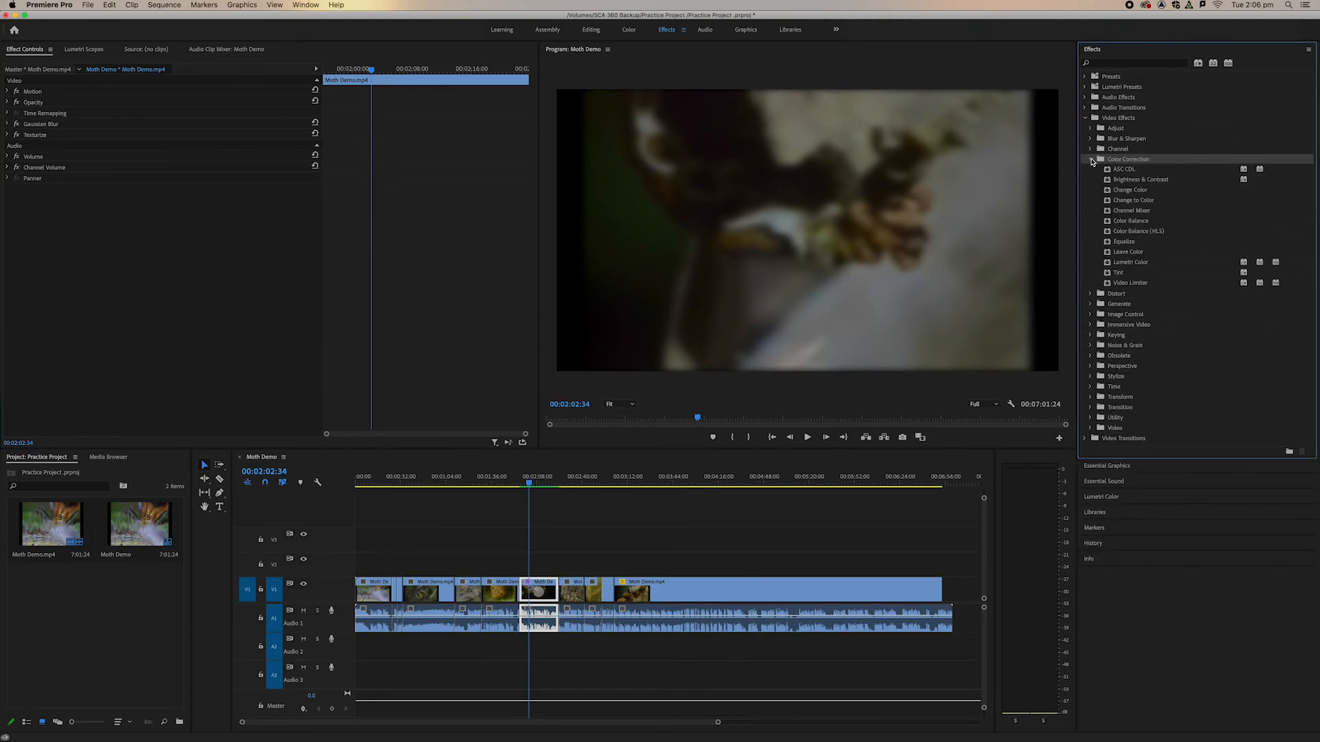
pyautogui.click(1150, 264)
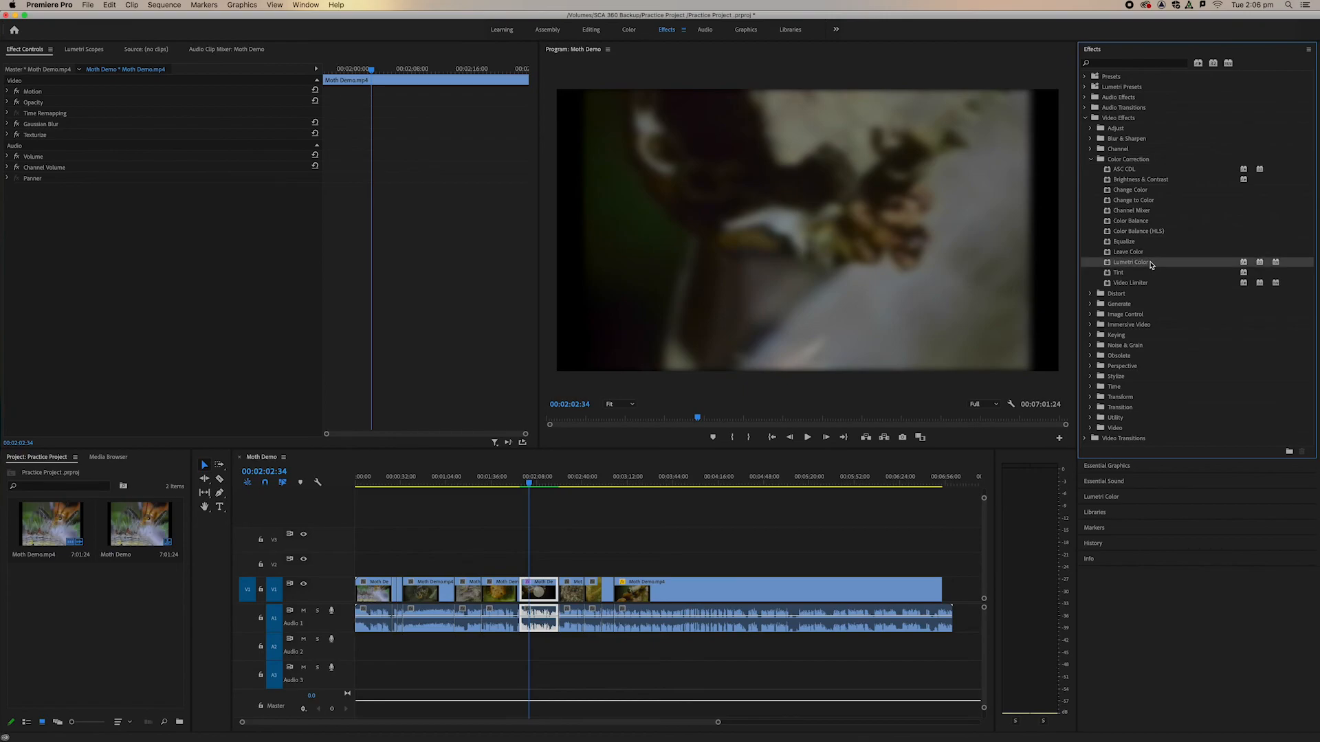
pyautogui.click(1092, 159)
# - Examine the video effects in the Blur & Sharpen, Adjust, Keying and Transform categories, collapsing each one after viewing it
pyautogui.click(1090, 139)
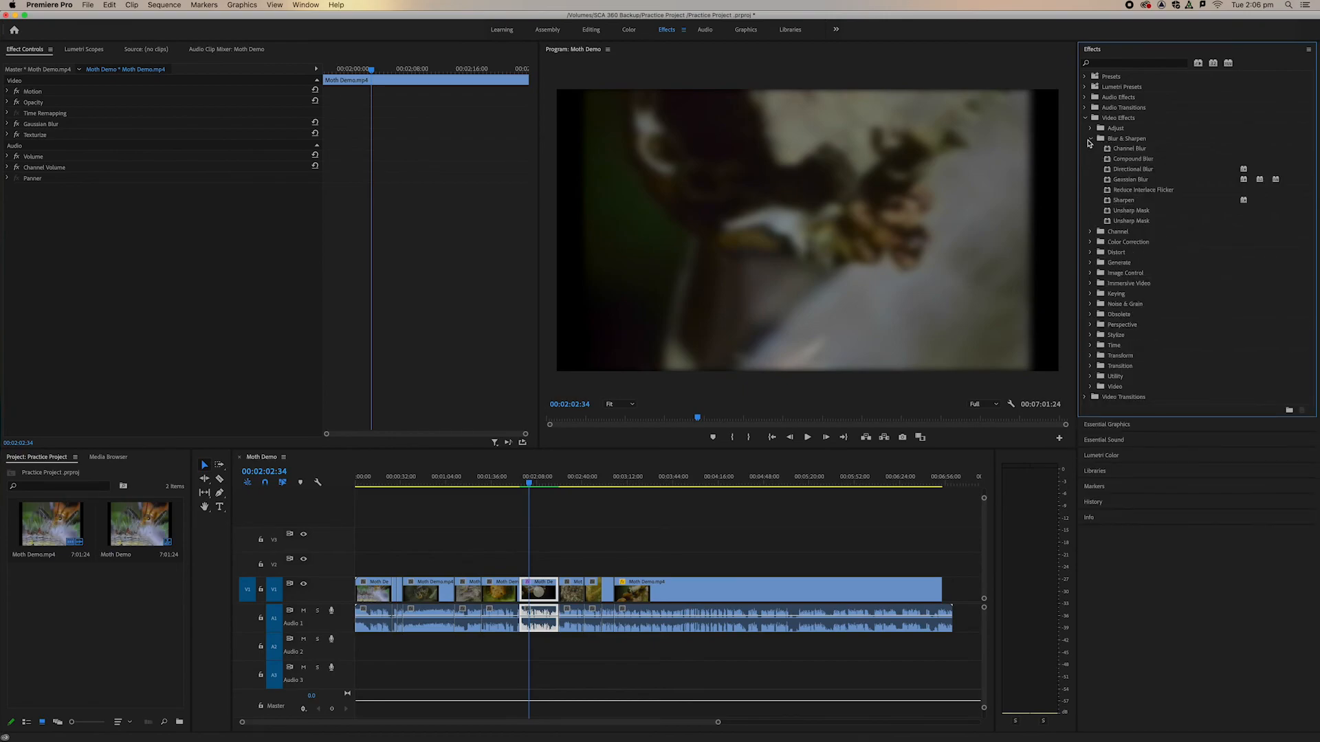
pyautogui.click(1089, 139)
pyautogui.click(1089, 129)
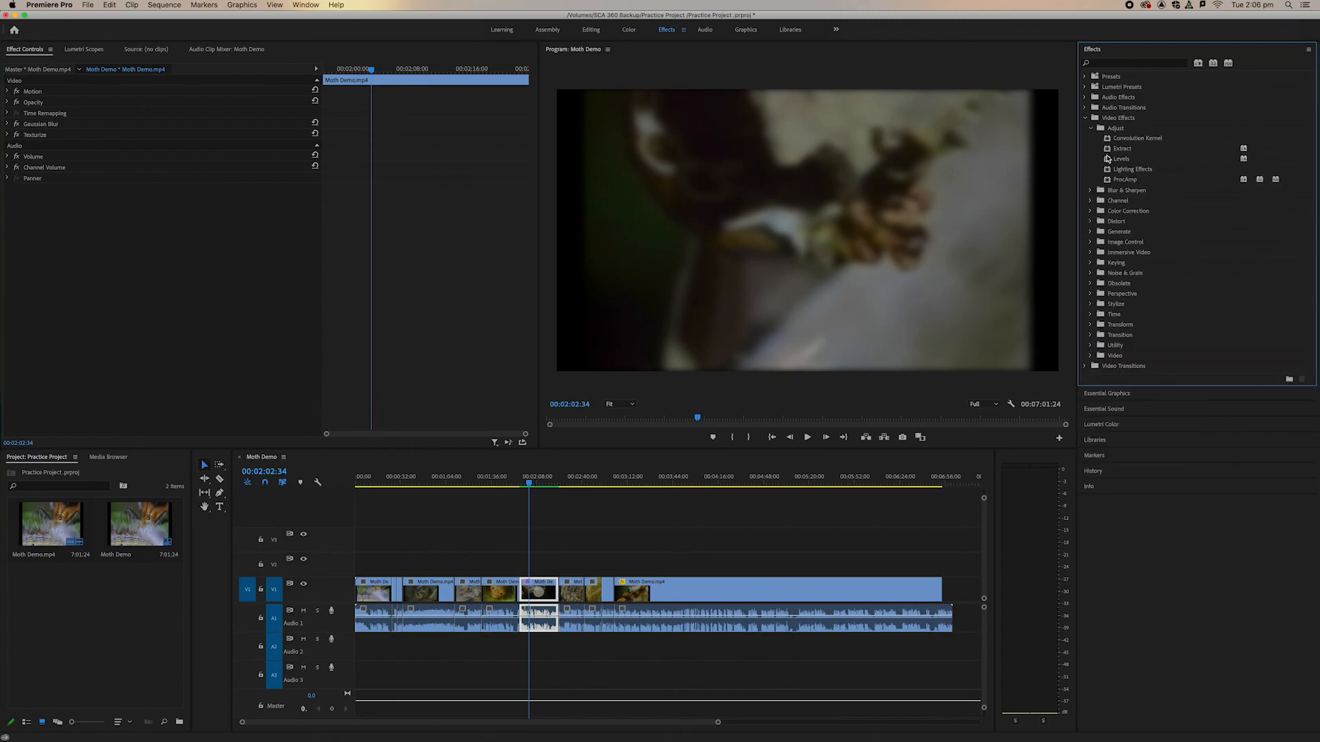
pyautogui.click(1090, 129)
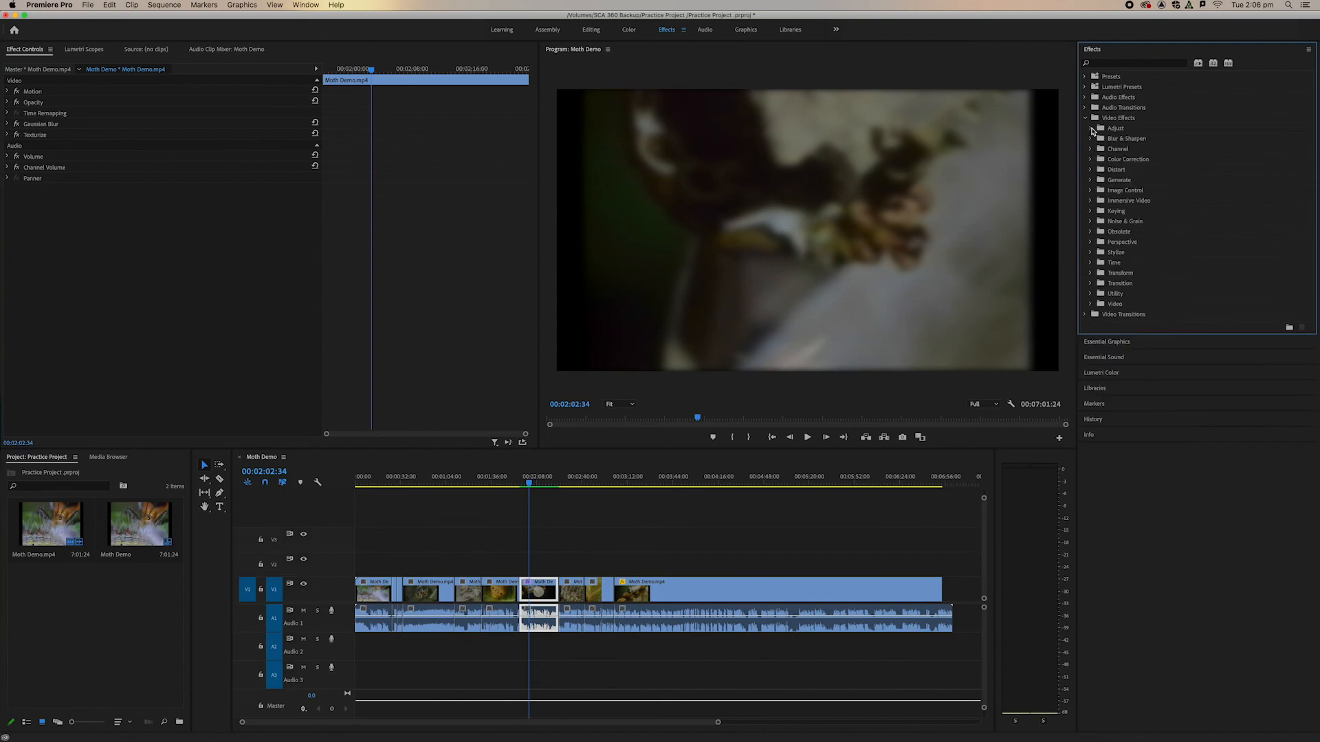
pyautogui.click(1091, 212)
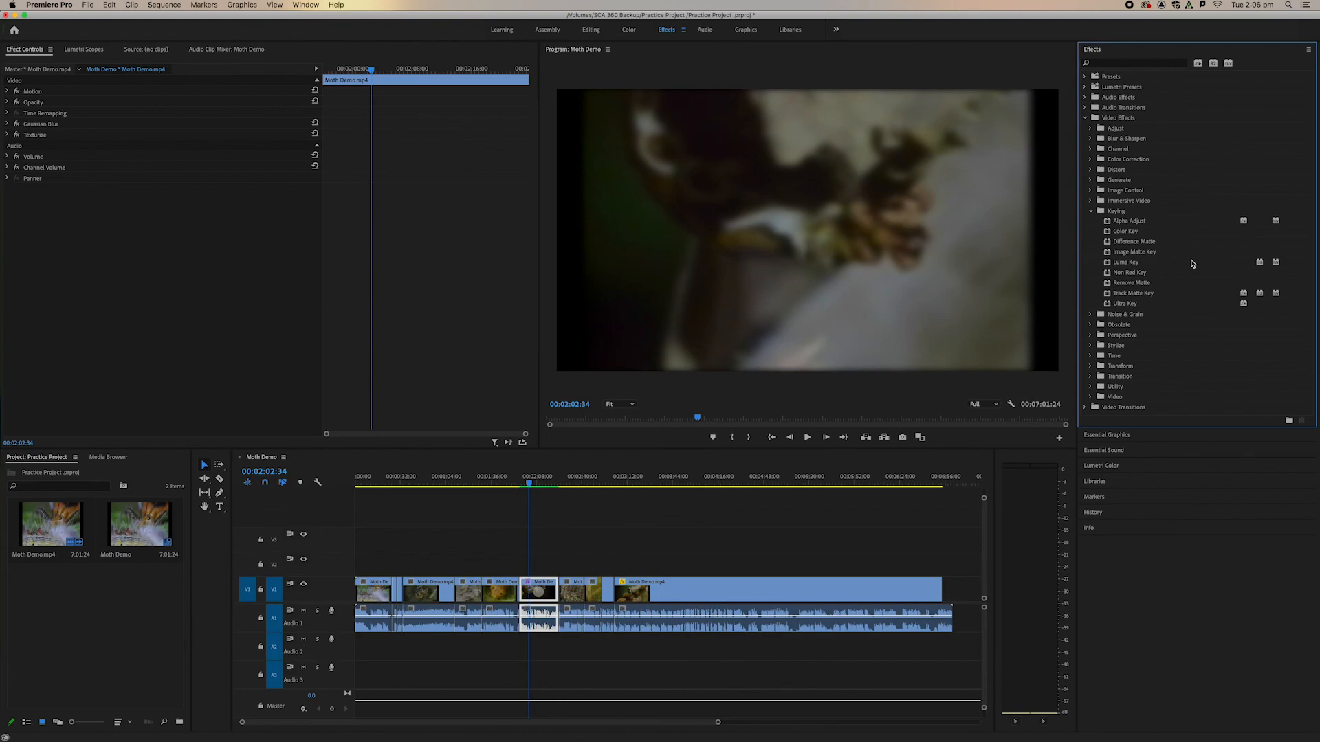
pyautogui.click(1091, 211)
pyautogui.click(1090, 273)
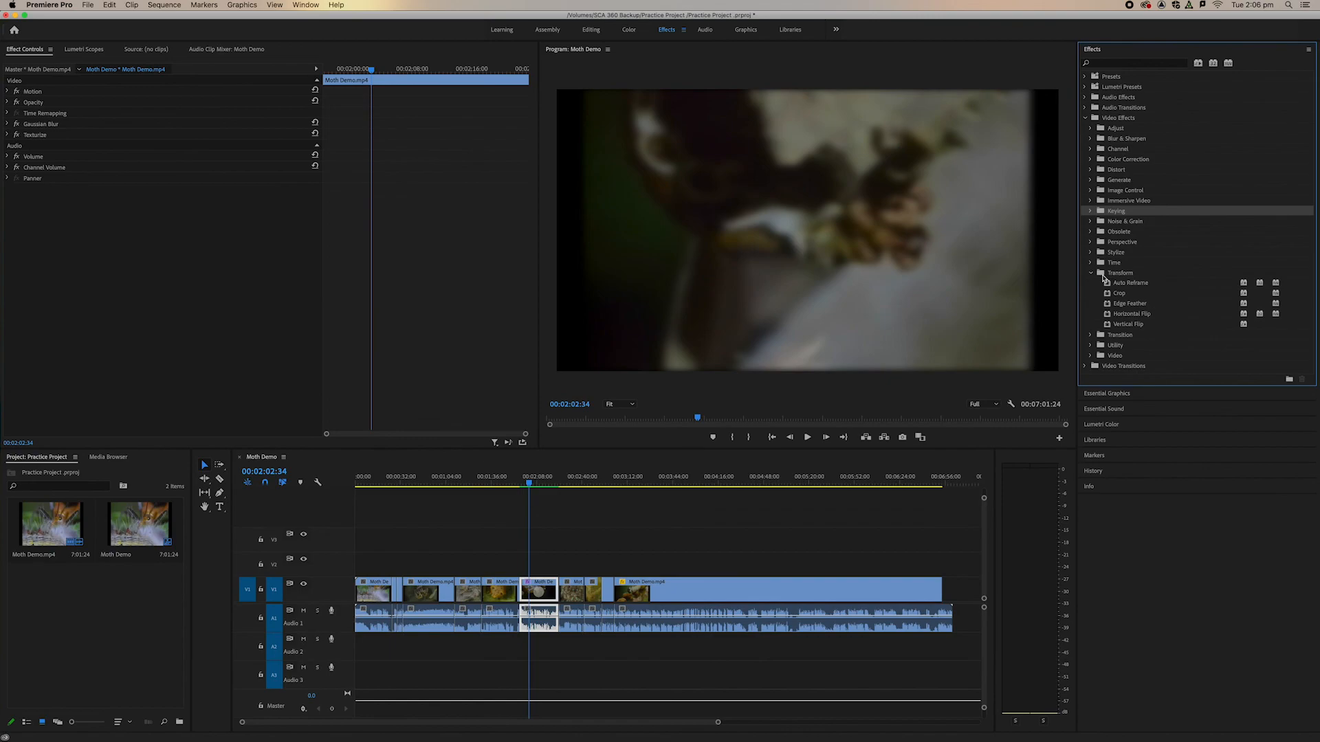
pyautogui.click(1091, 273)
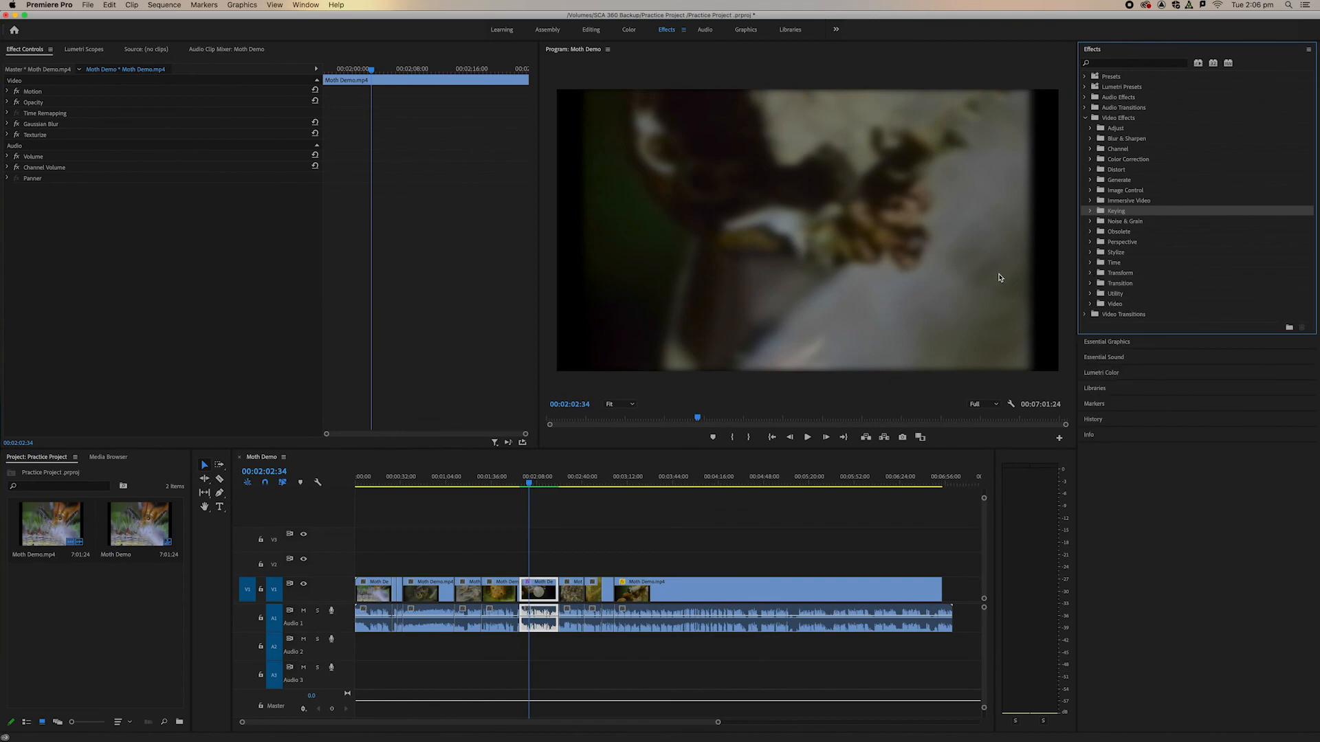